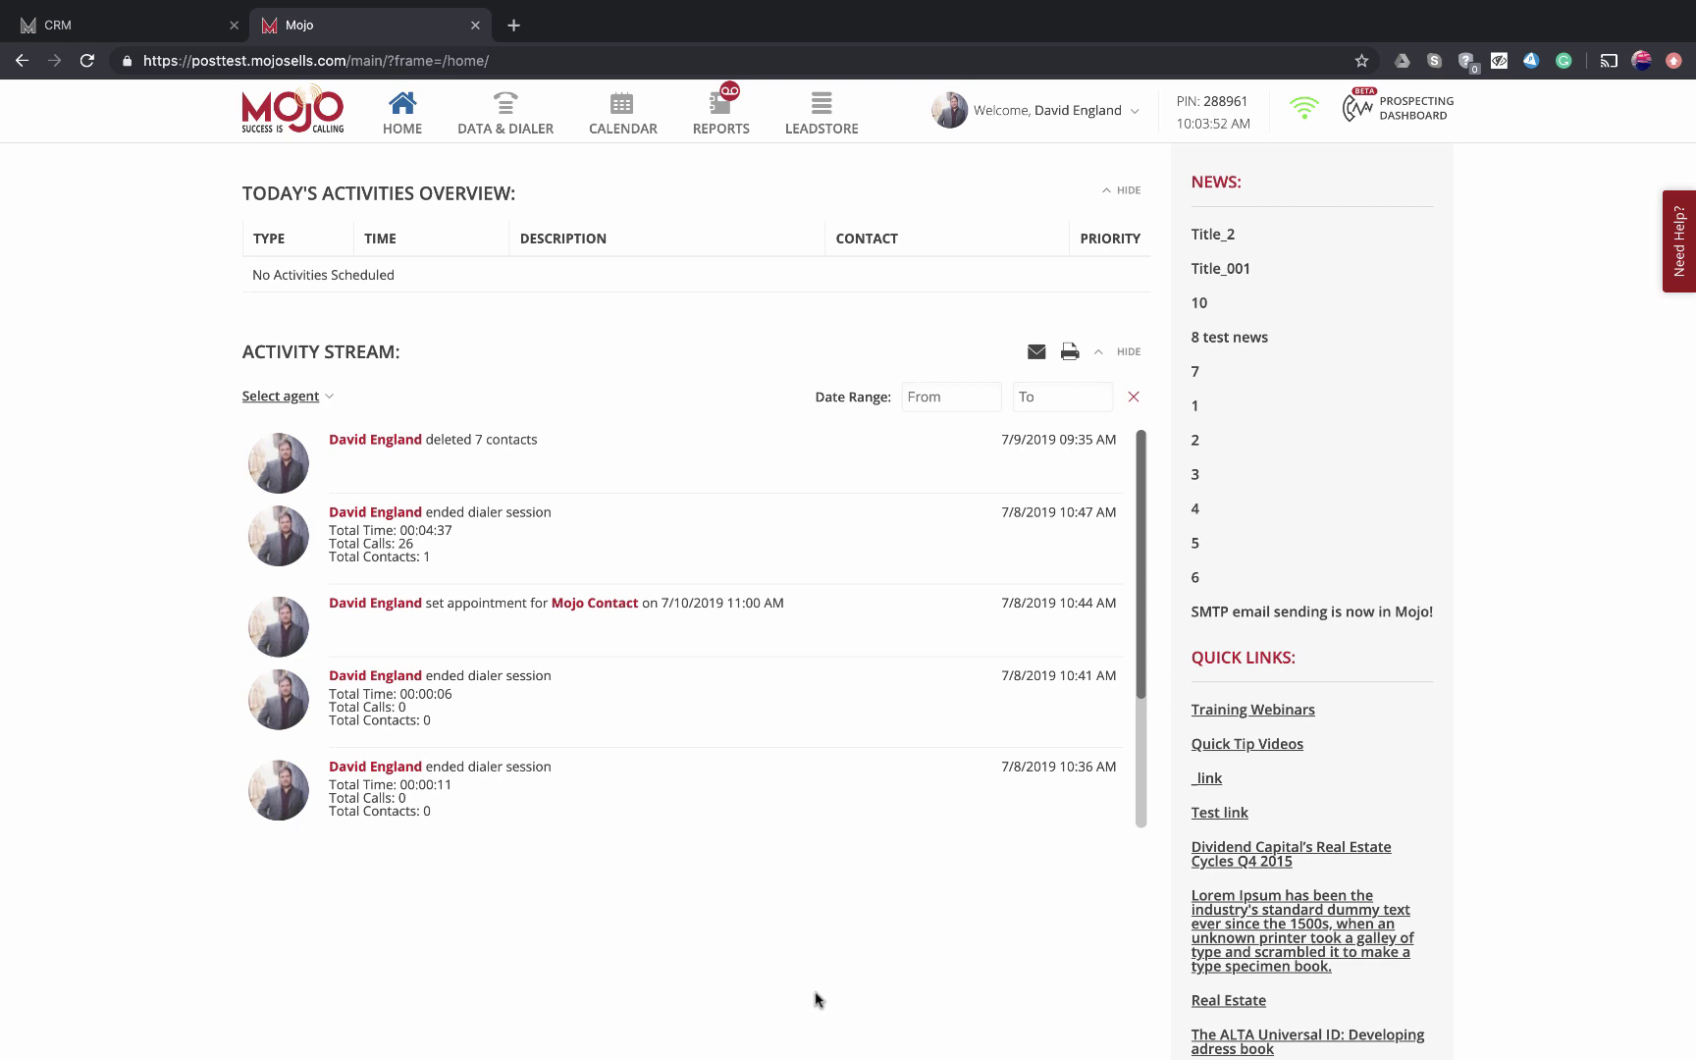
Open the personal goal setup from the Prospecting Dashboard and set goals of 30 hours of dialing time and 1500 calls
{"action": "left_click", "coordinate": [1432, 114]}
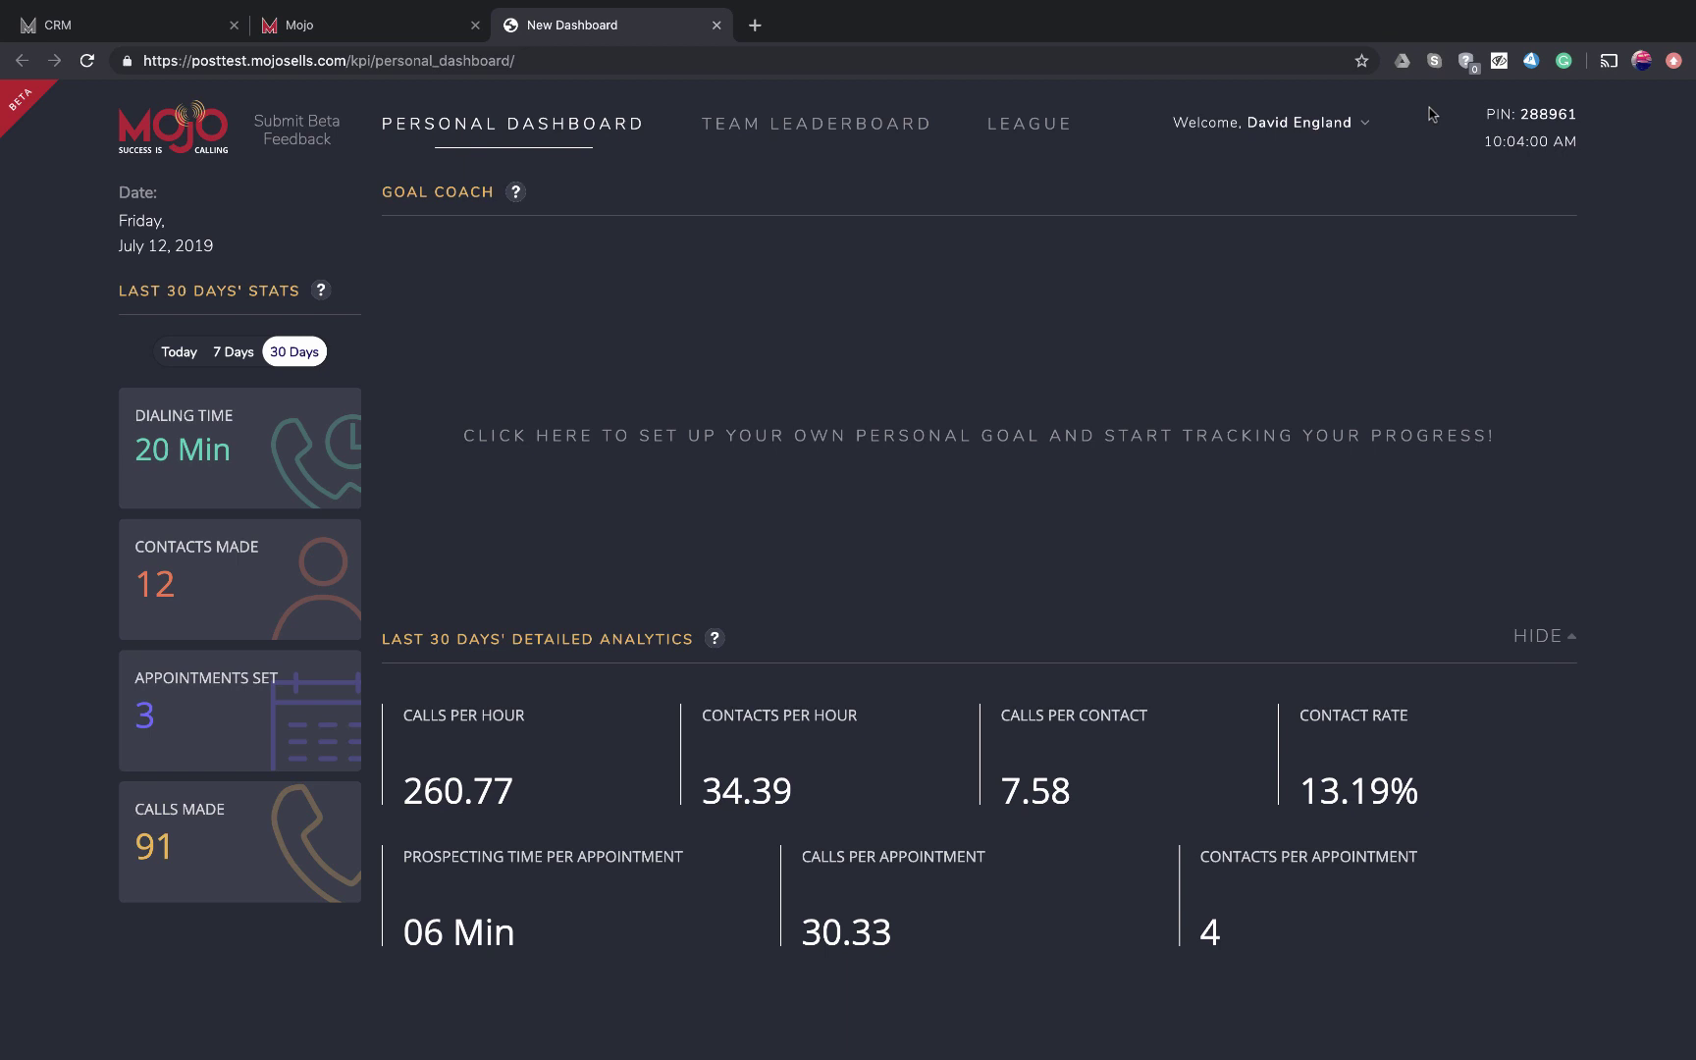
{"action": "left_click", "coordinate": [807, 451]}
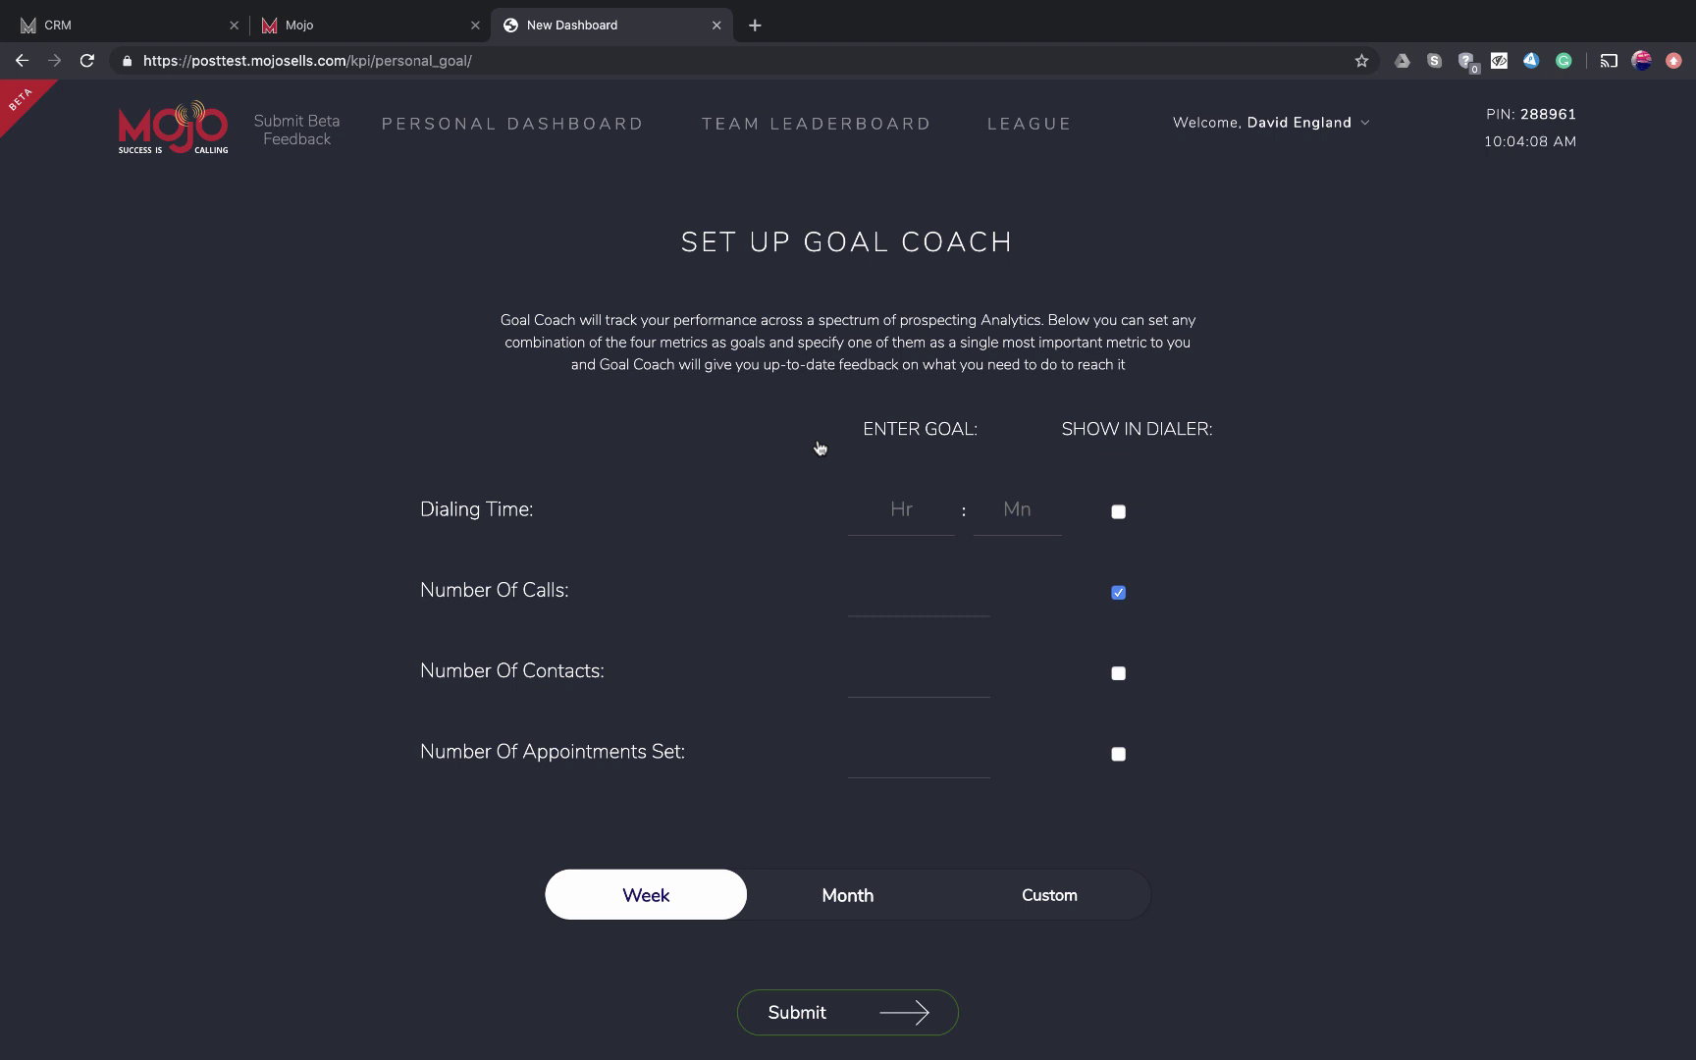
{"action": "left_click", "coordinate": [891, 512]}
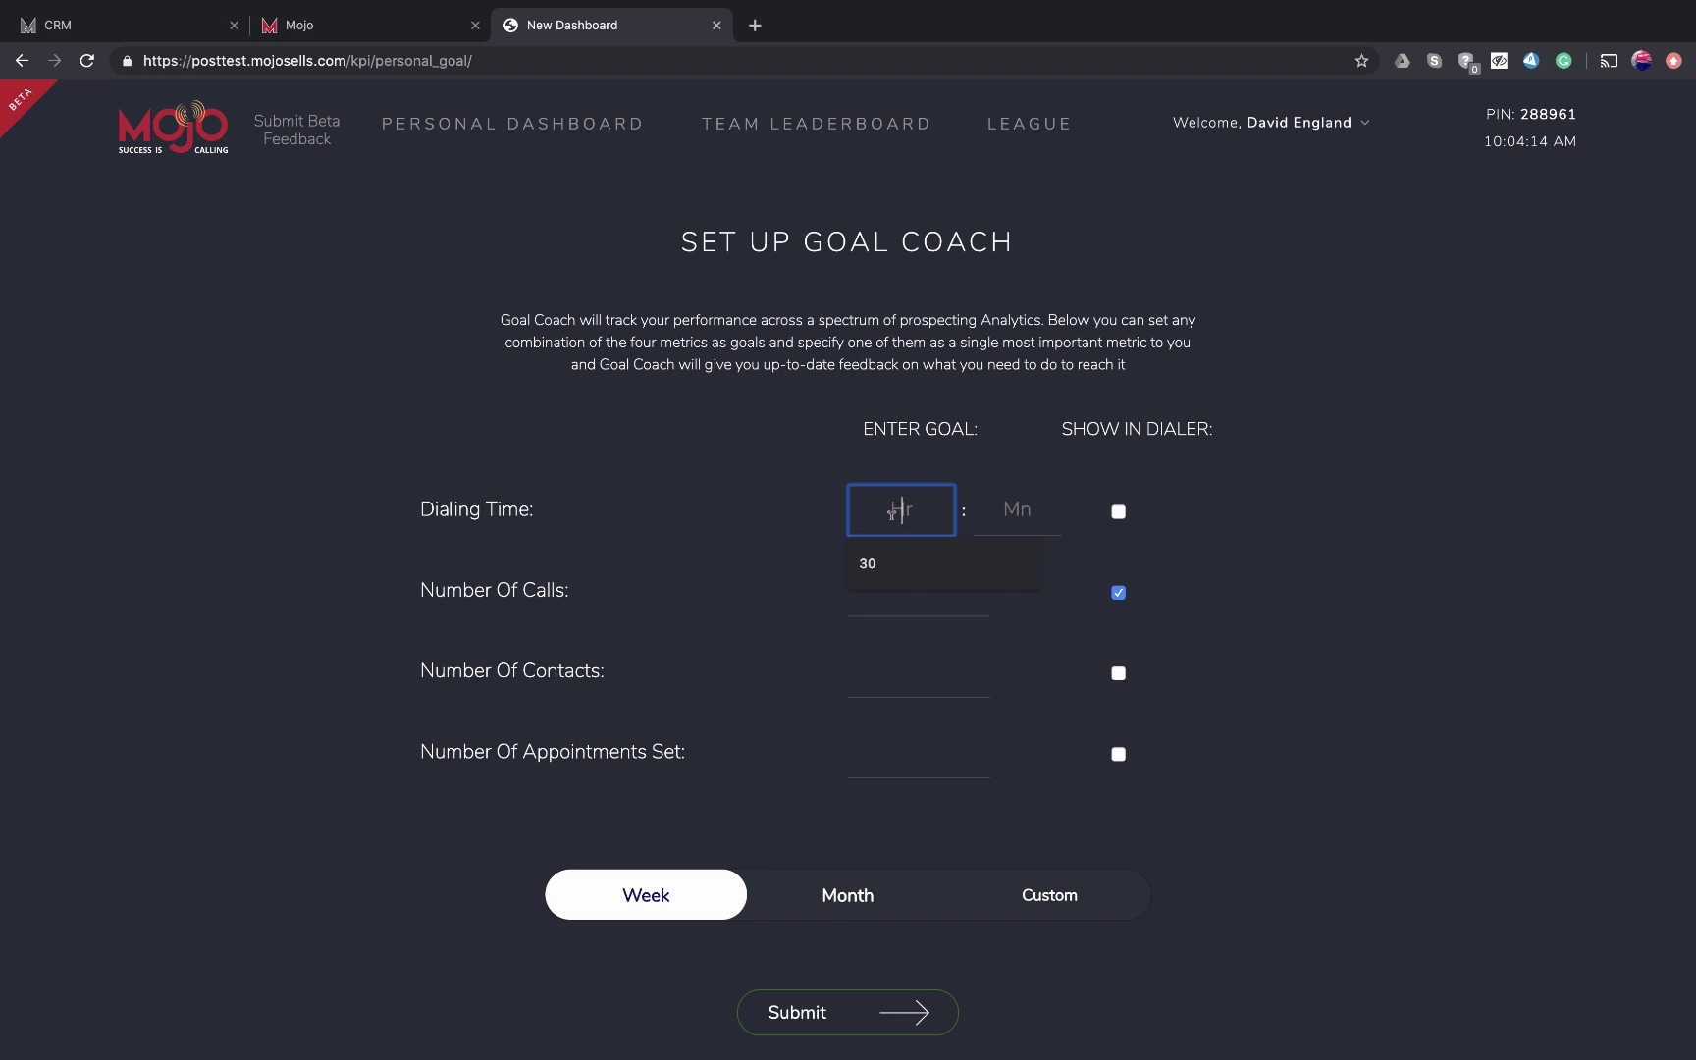
{"action": "type", "text": "30"}
{"action": "left_click", "coordinate": [888, 577]}
{"action": "type", "text": "1500"}
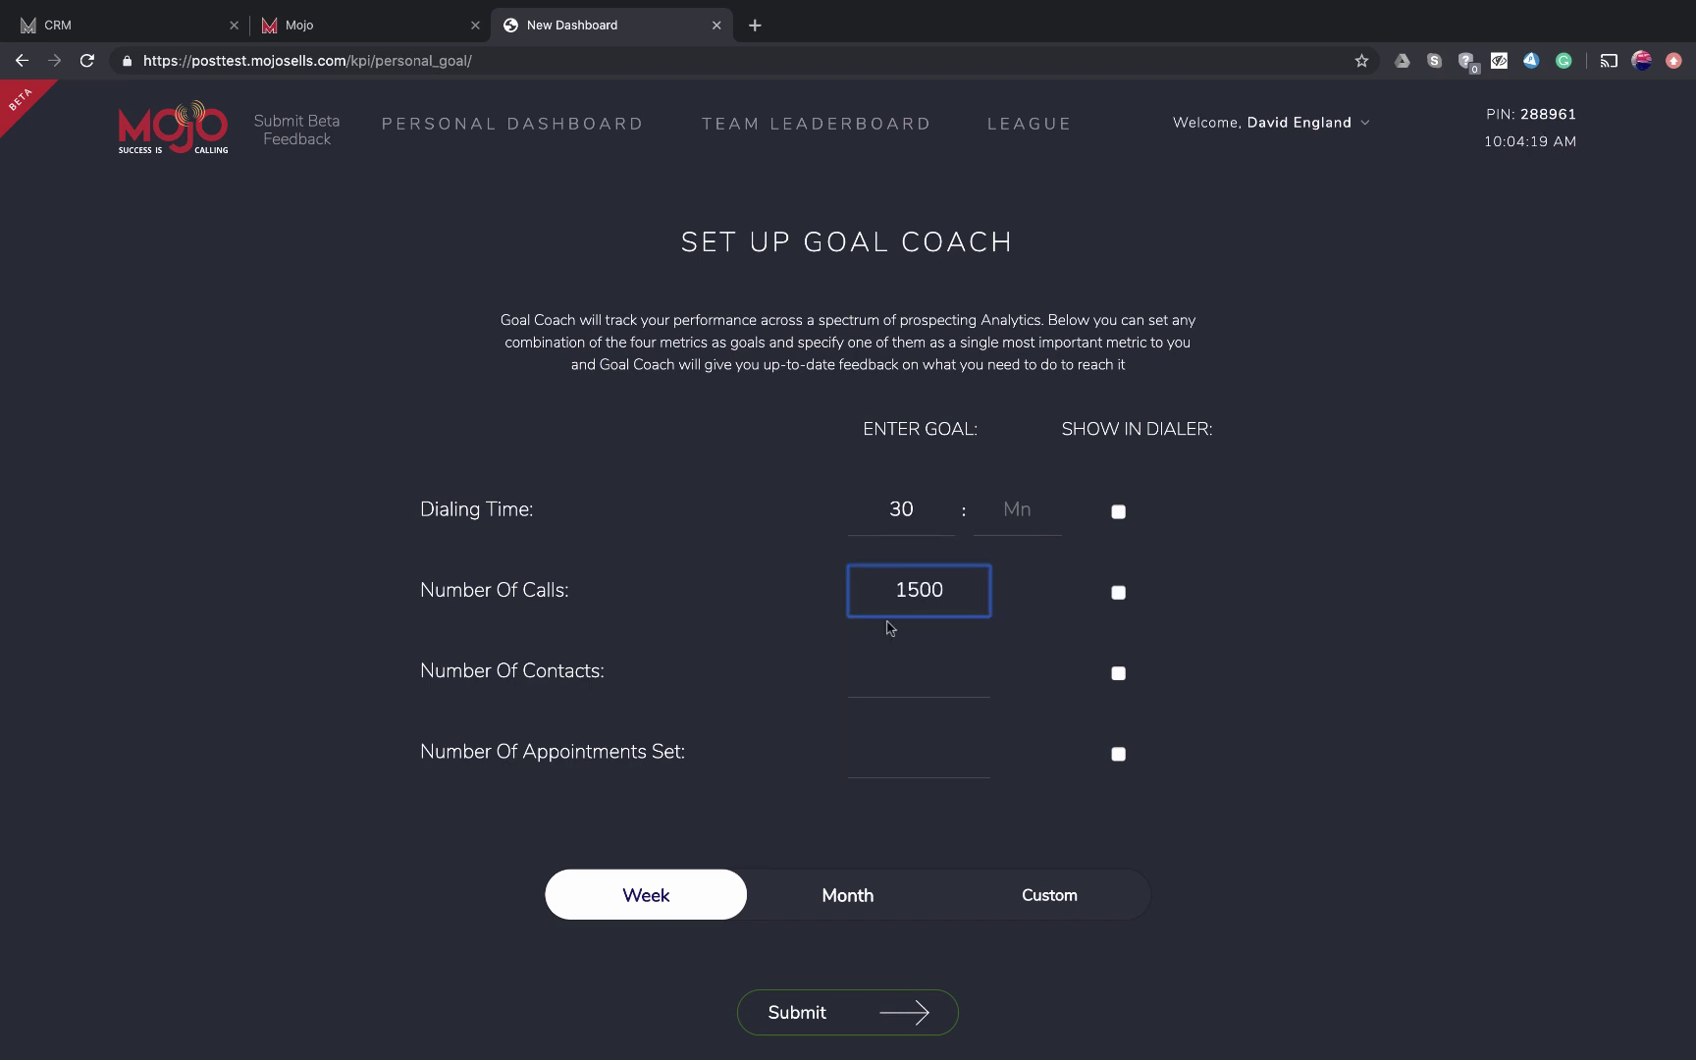
Set goals of 150 contacts and 15 appointments, choose Month as the goal period, and submit the Goal Coach setup
{"action": "left_click", "coordinate": [885, 675]}
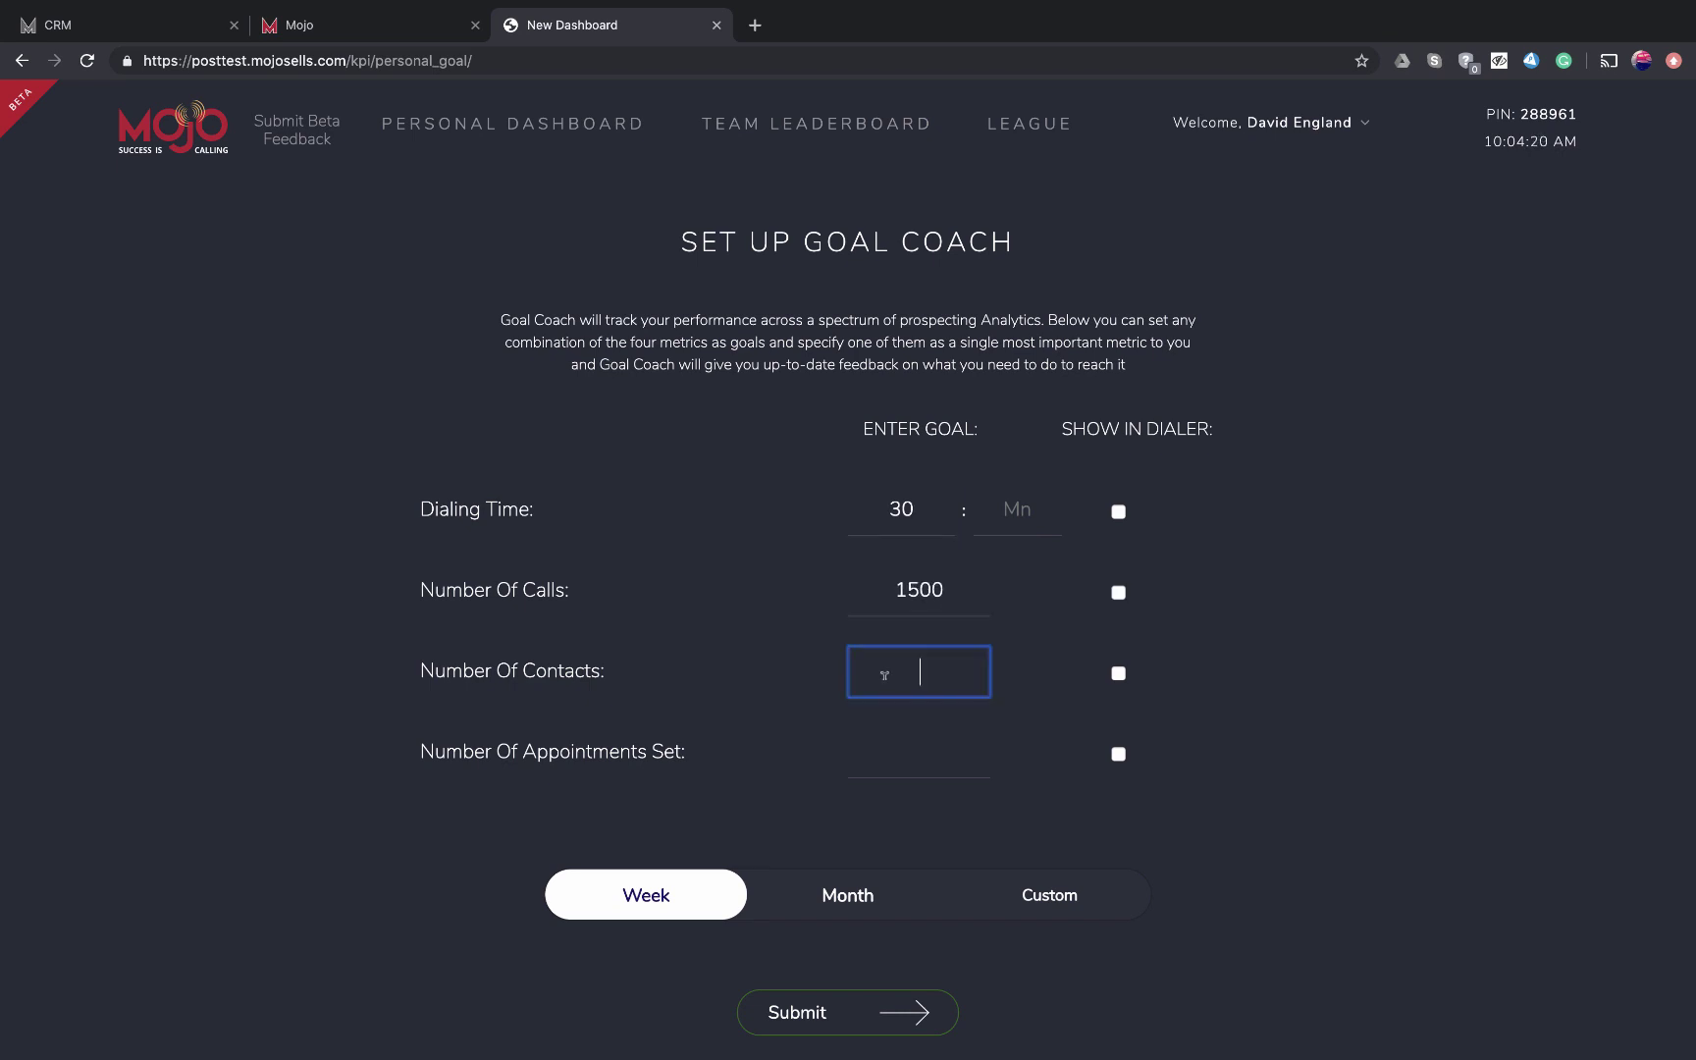
{"action": "type", "text": "150"}
{"action": "left_click", "coordinate": [886, 734]}
{"action": "type", "text": "15"}
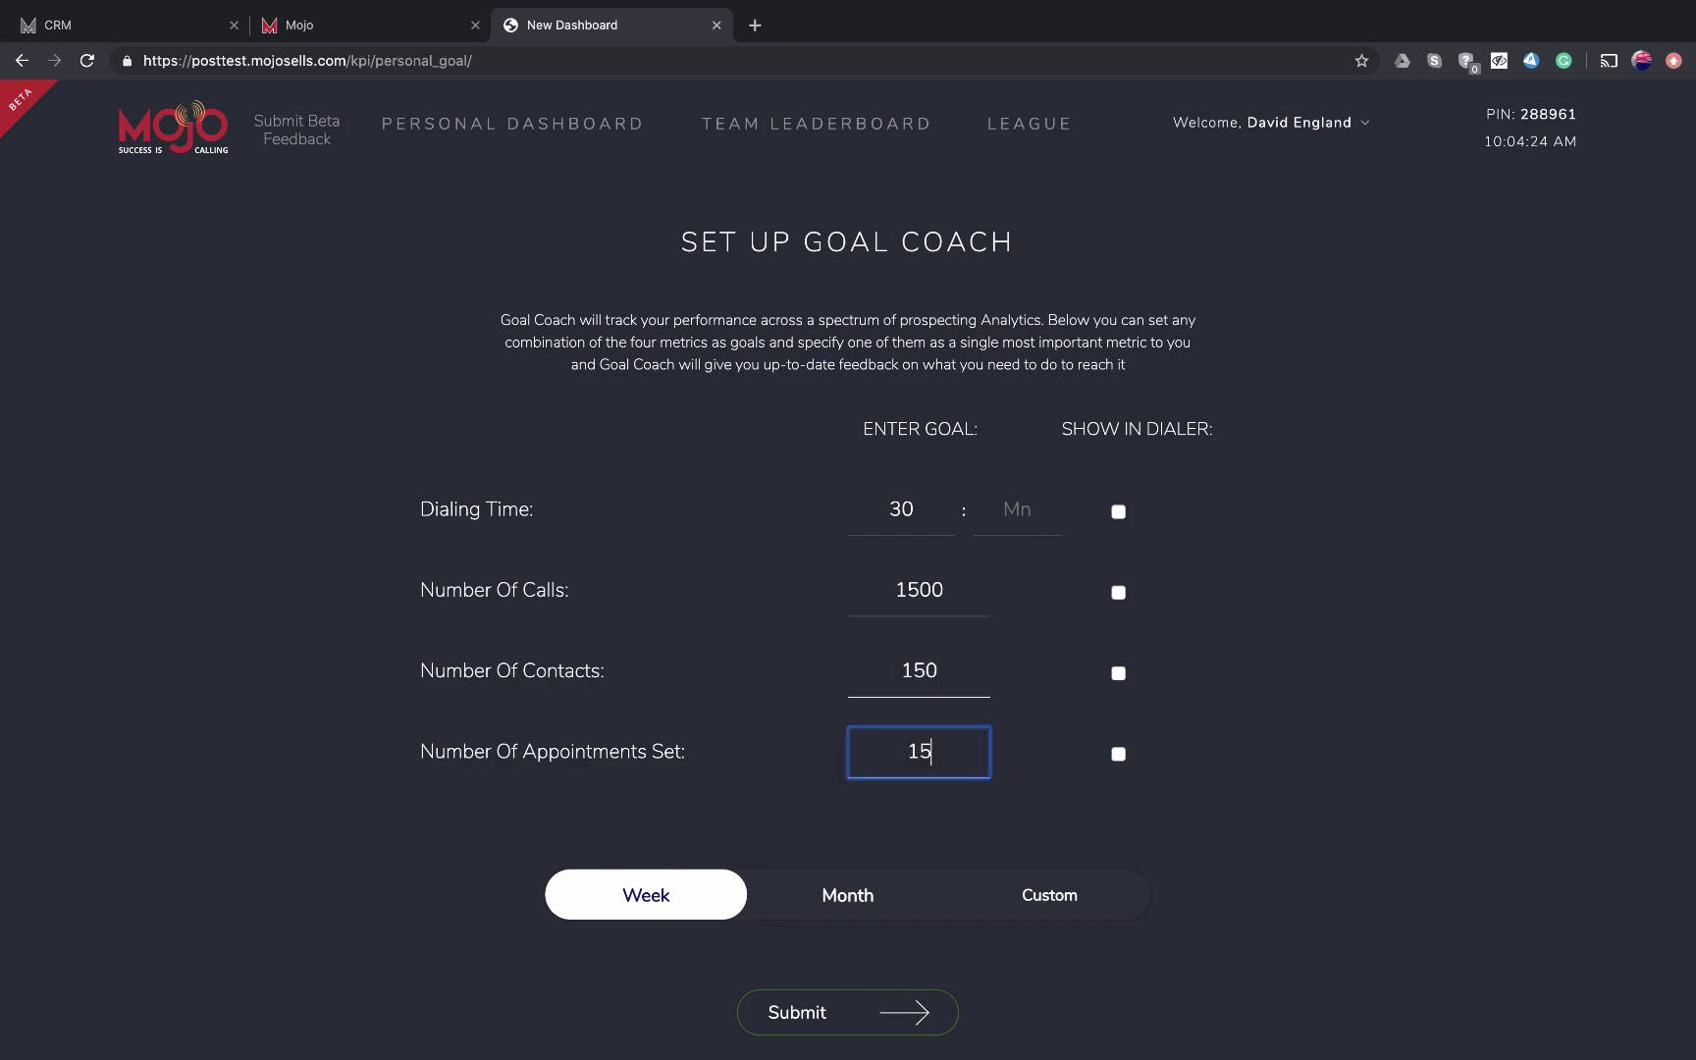
{"action": "left_click", "coordinate": [856, 915]}
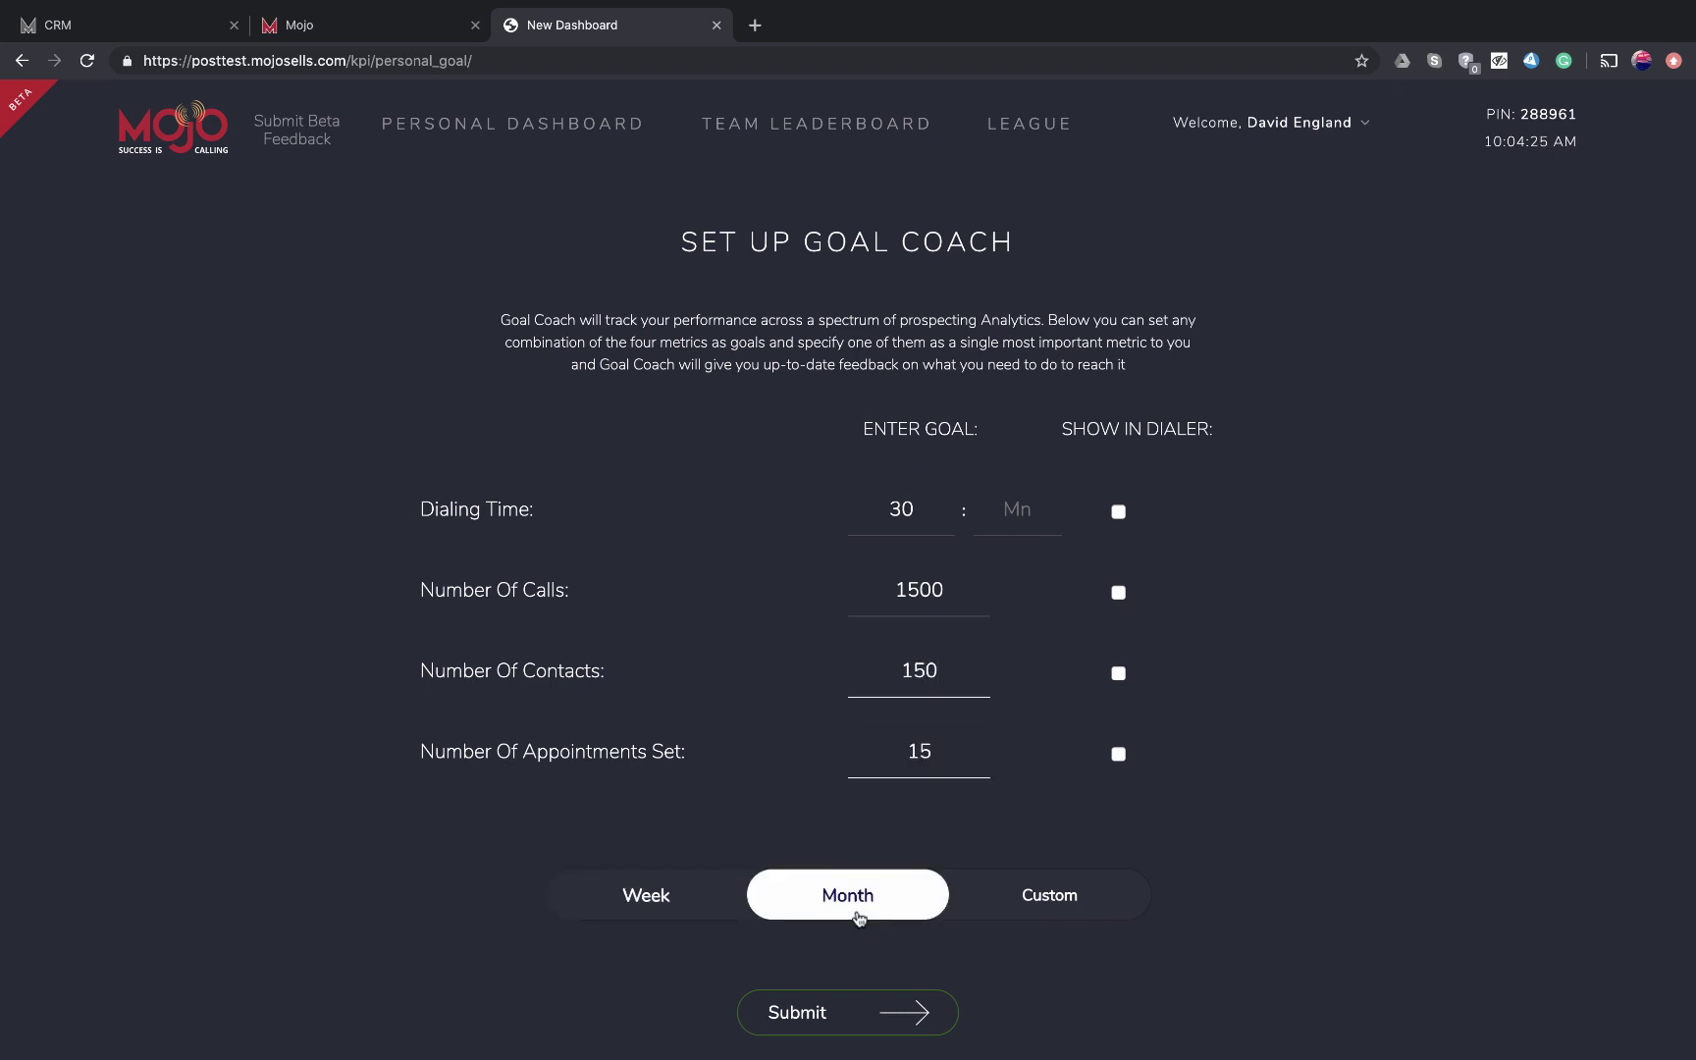
{"action": "left_click", "coordinate": [879, 1013]}
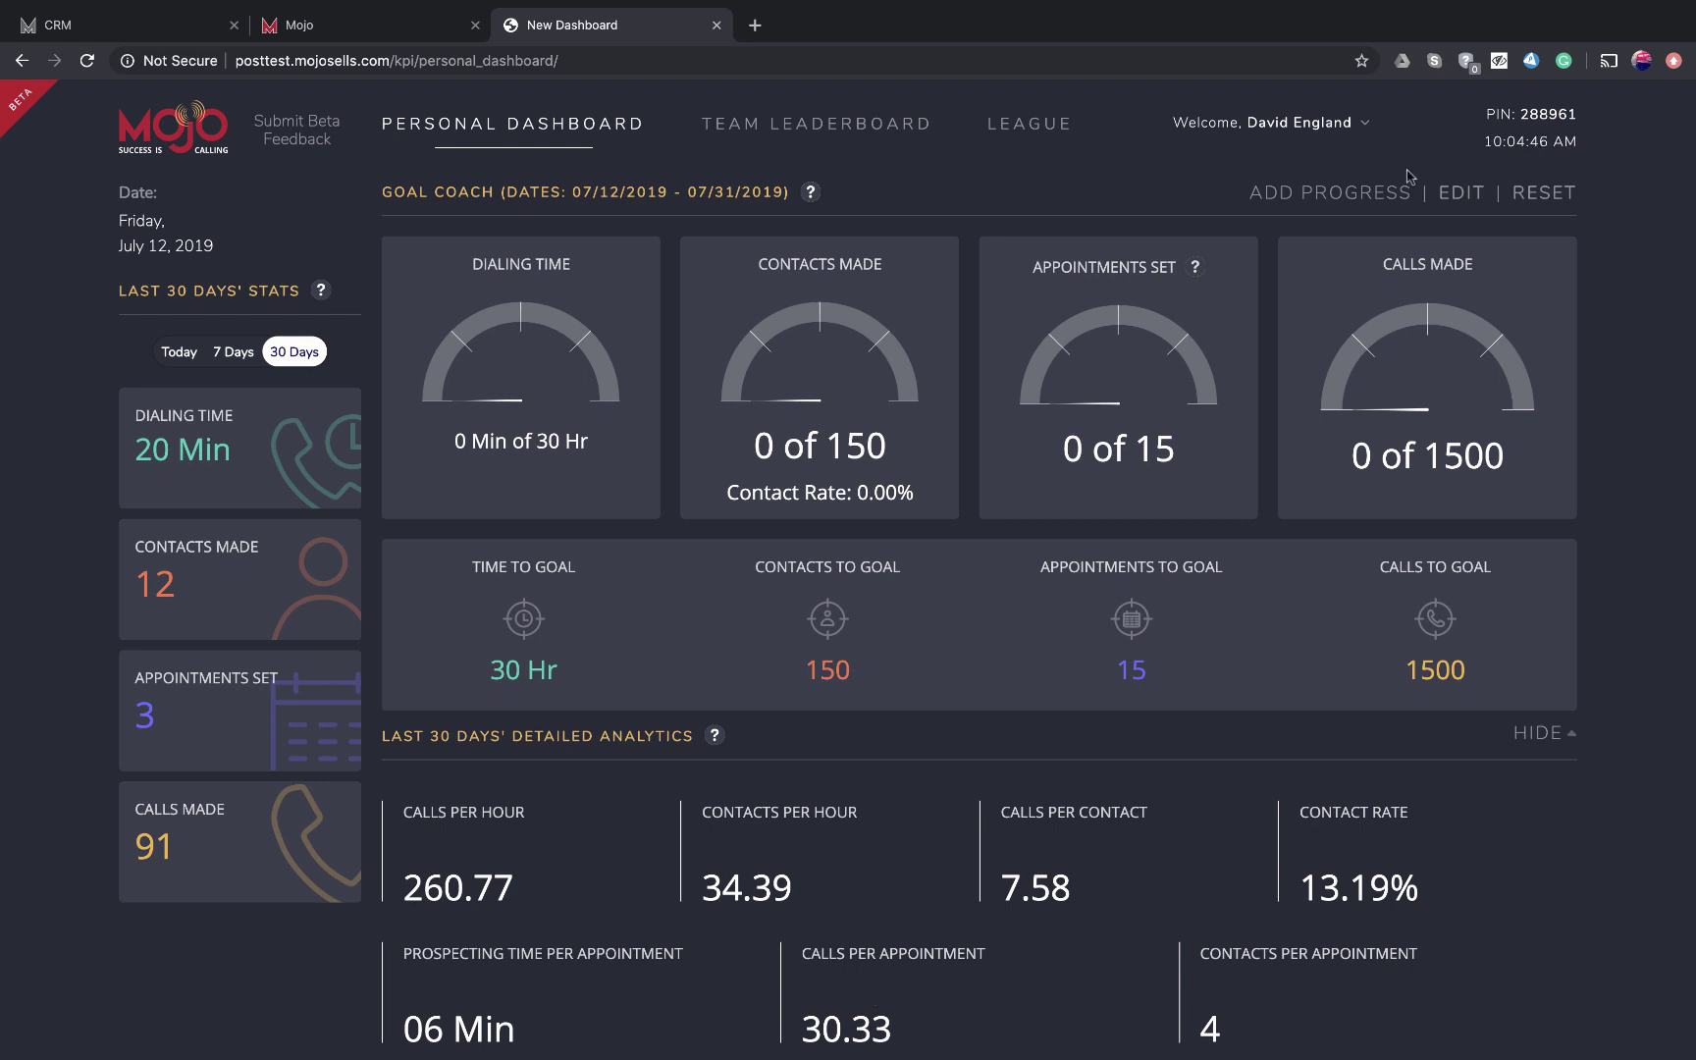
Open Historical Data and review the May 2019 analytics from the dialing time graph
{"action": "left_click", "coordinate": [1323, 125]}
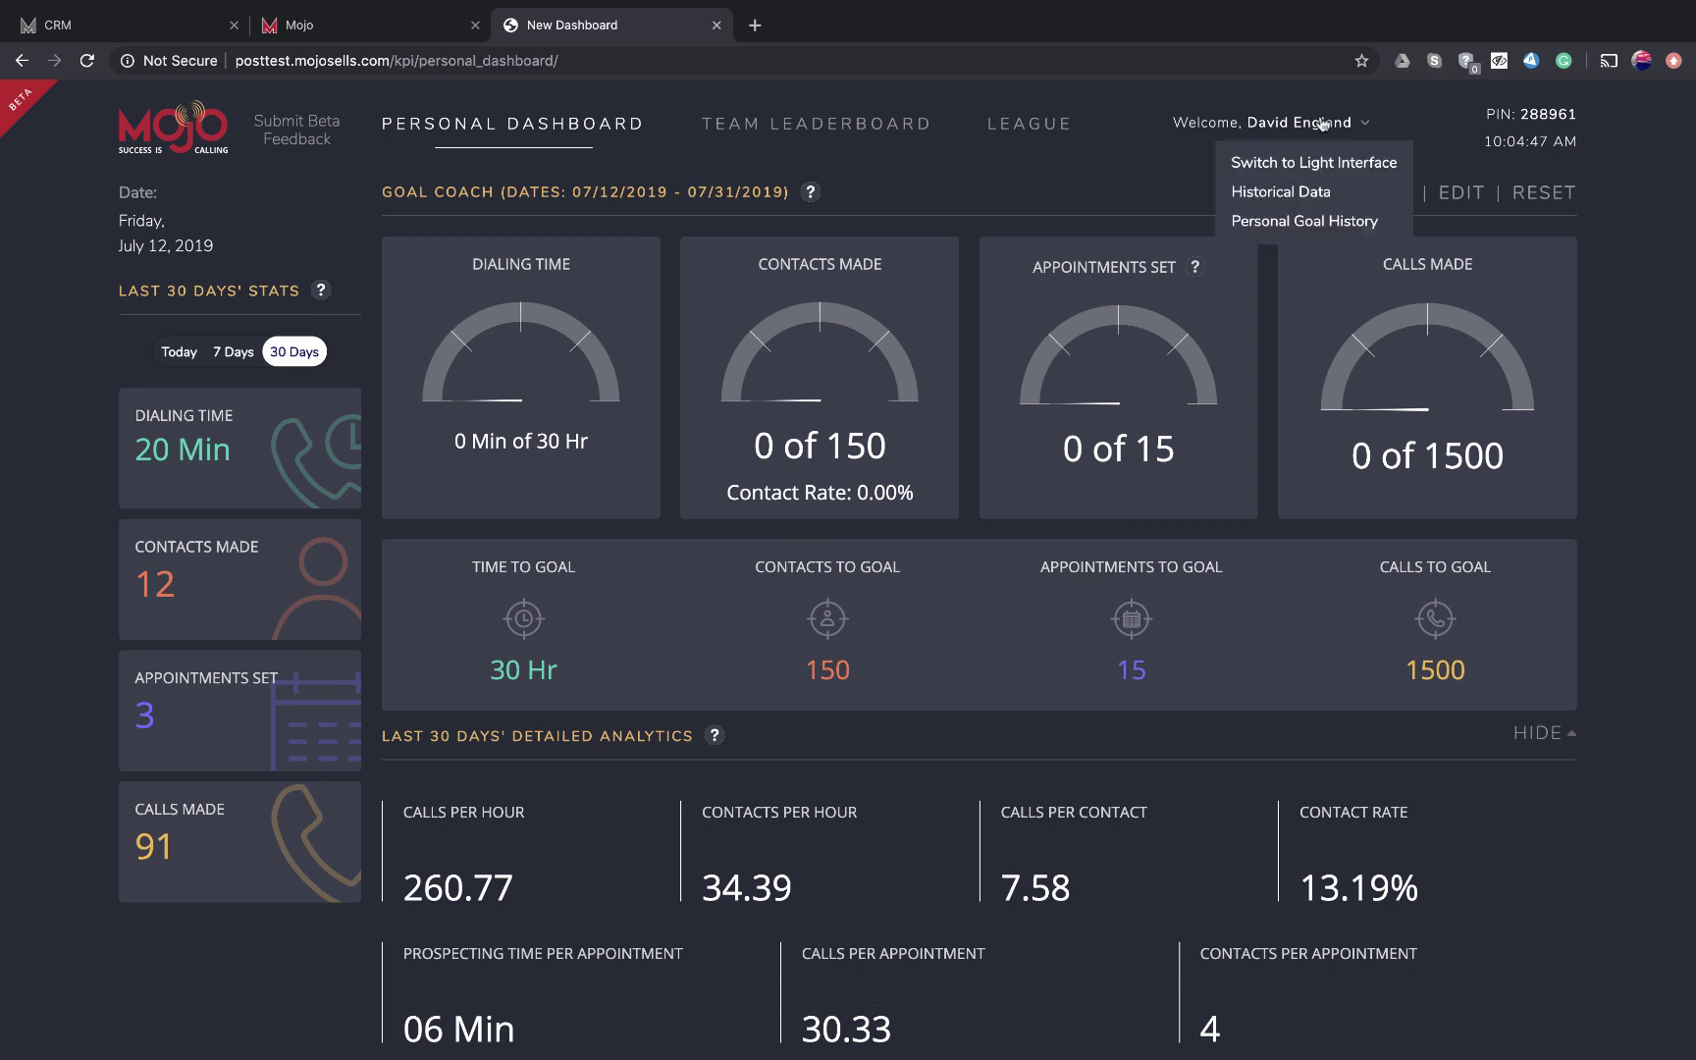
{"action": "left_click", "coordinate": [1295, 201]}
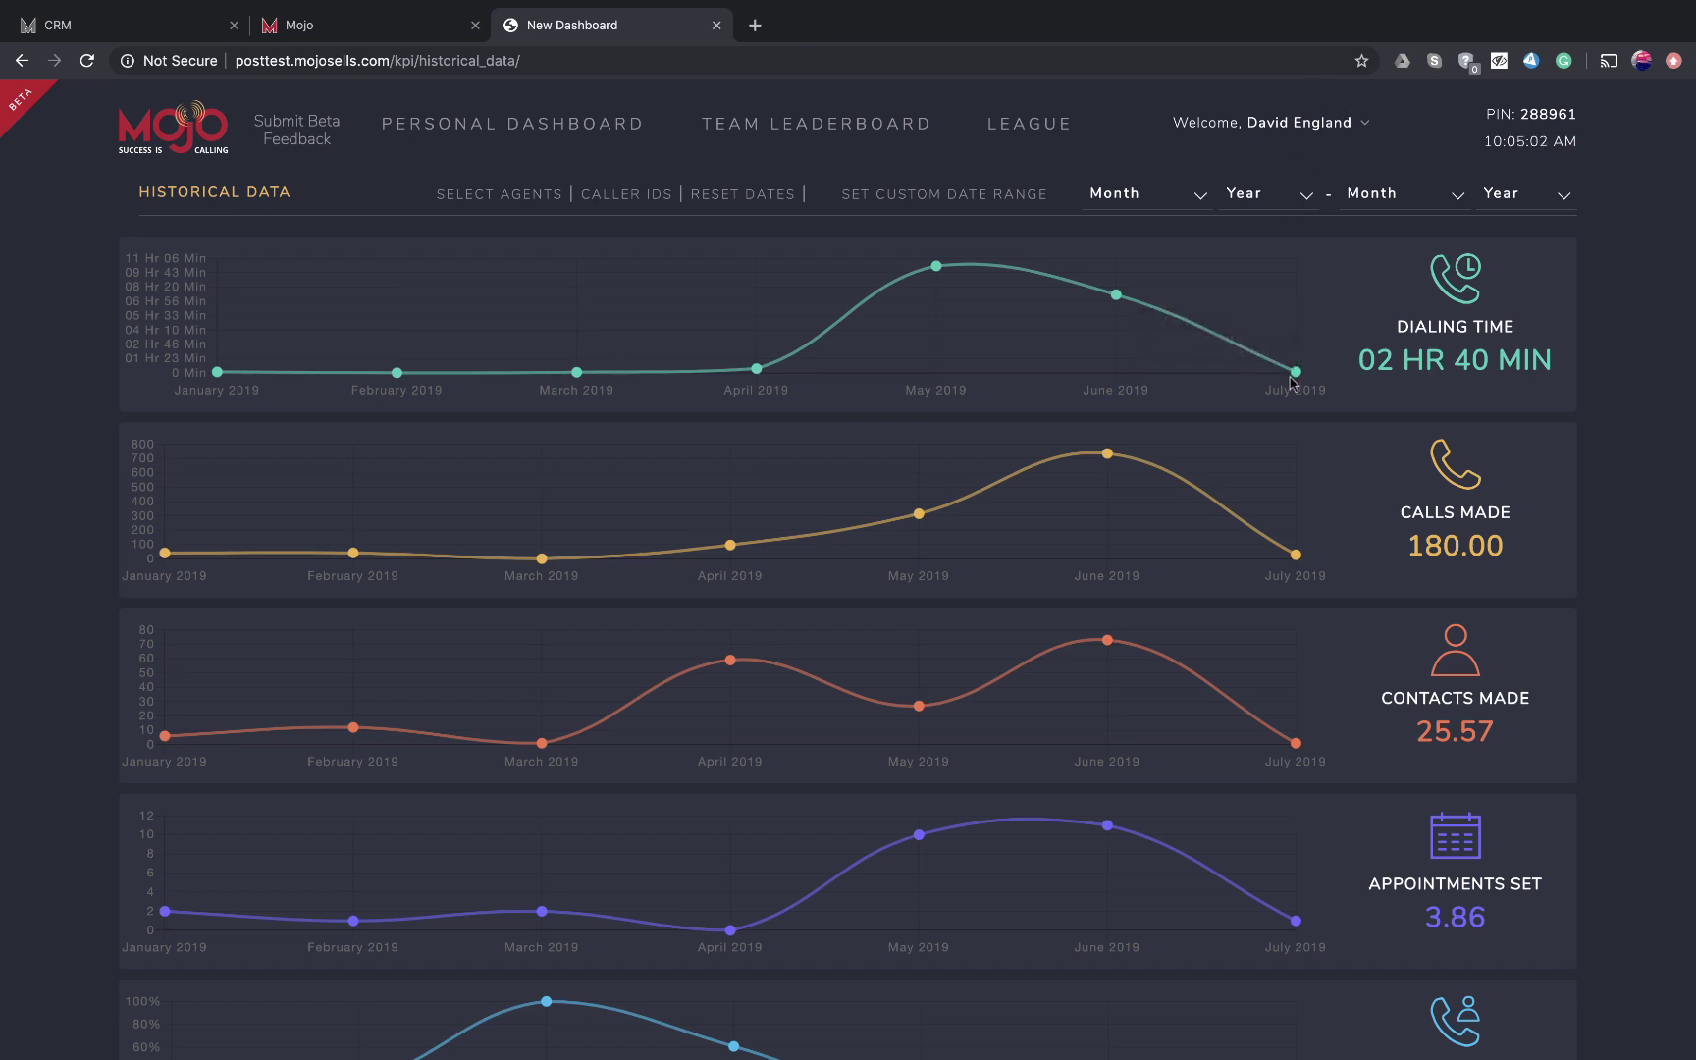
{"action": "mouse_move", "coordinate": [1300, 378]}
{"action": "mouse_move", "coordinate": [937, 267]}
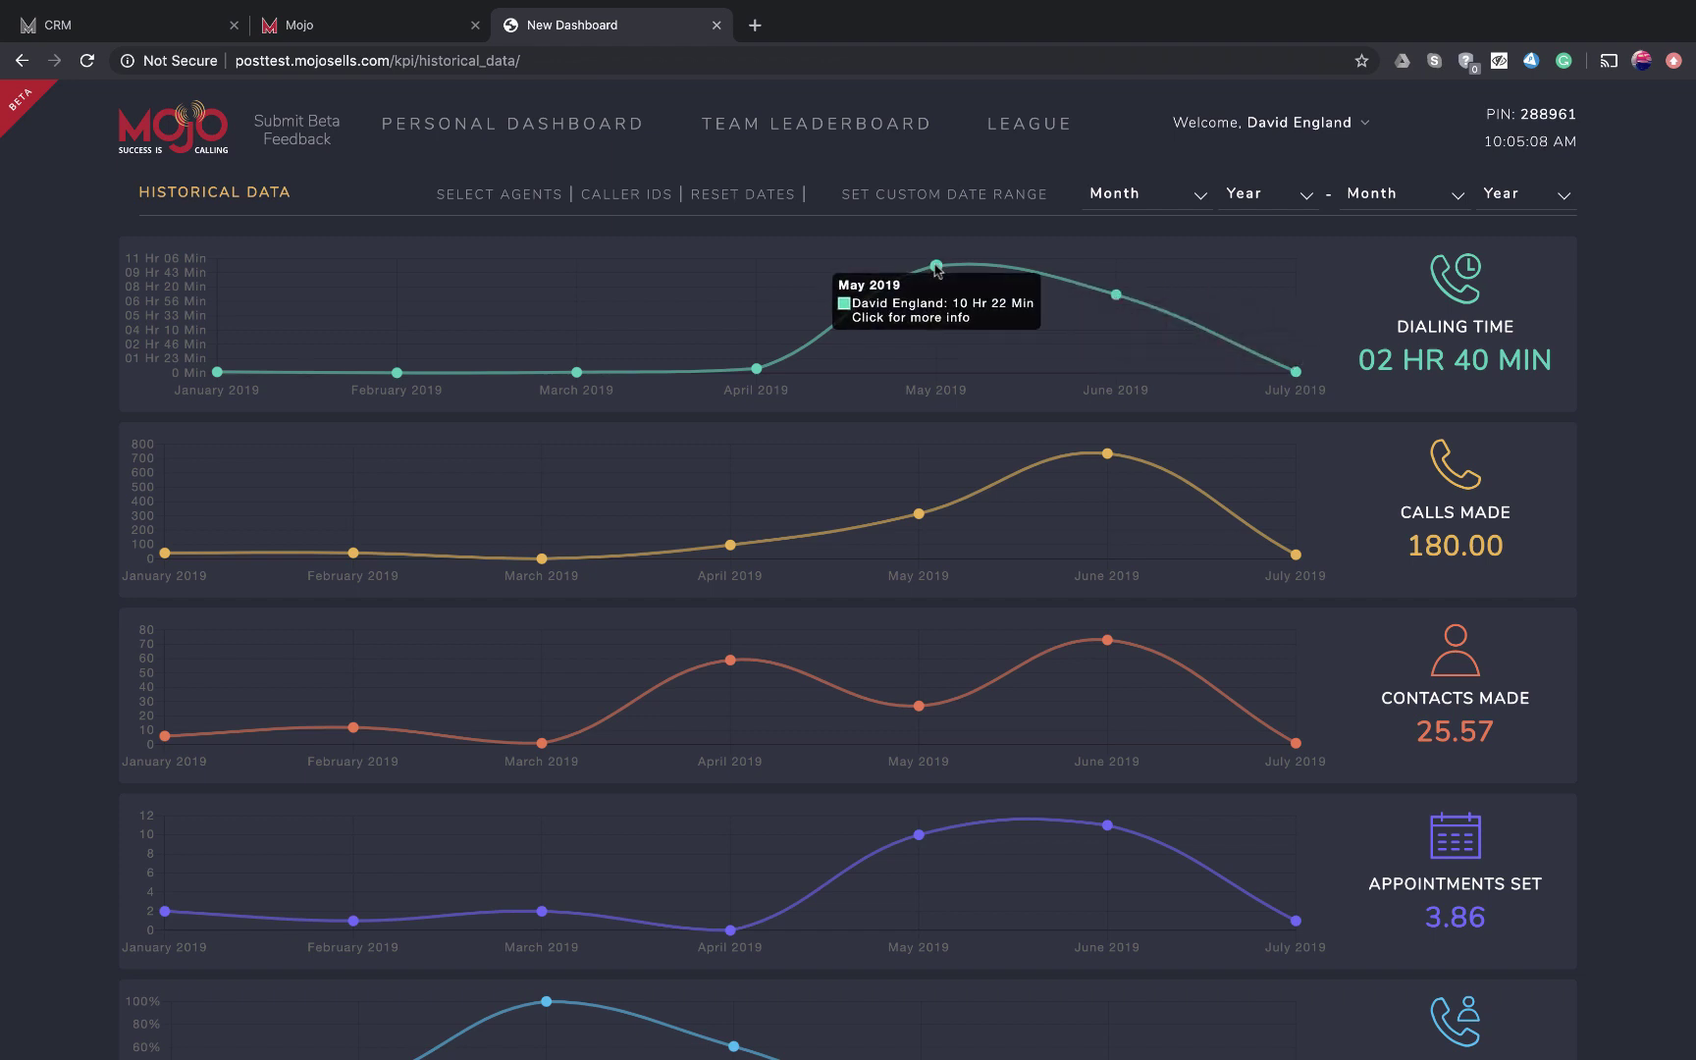
{"action": "left_click", "coordinate": [937, 266]}
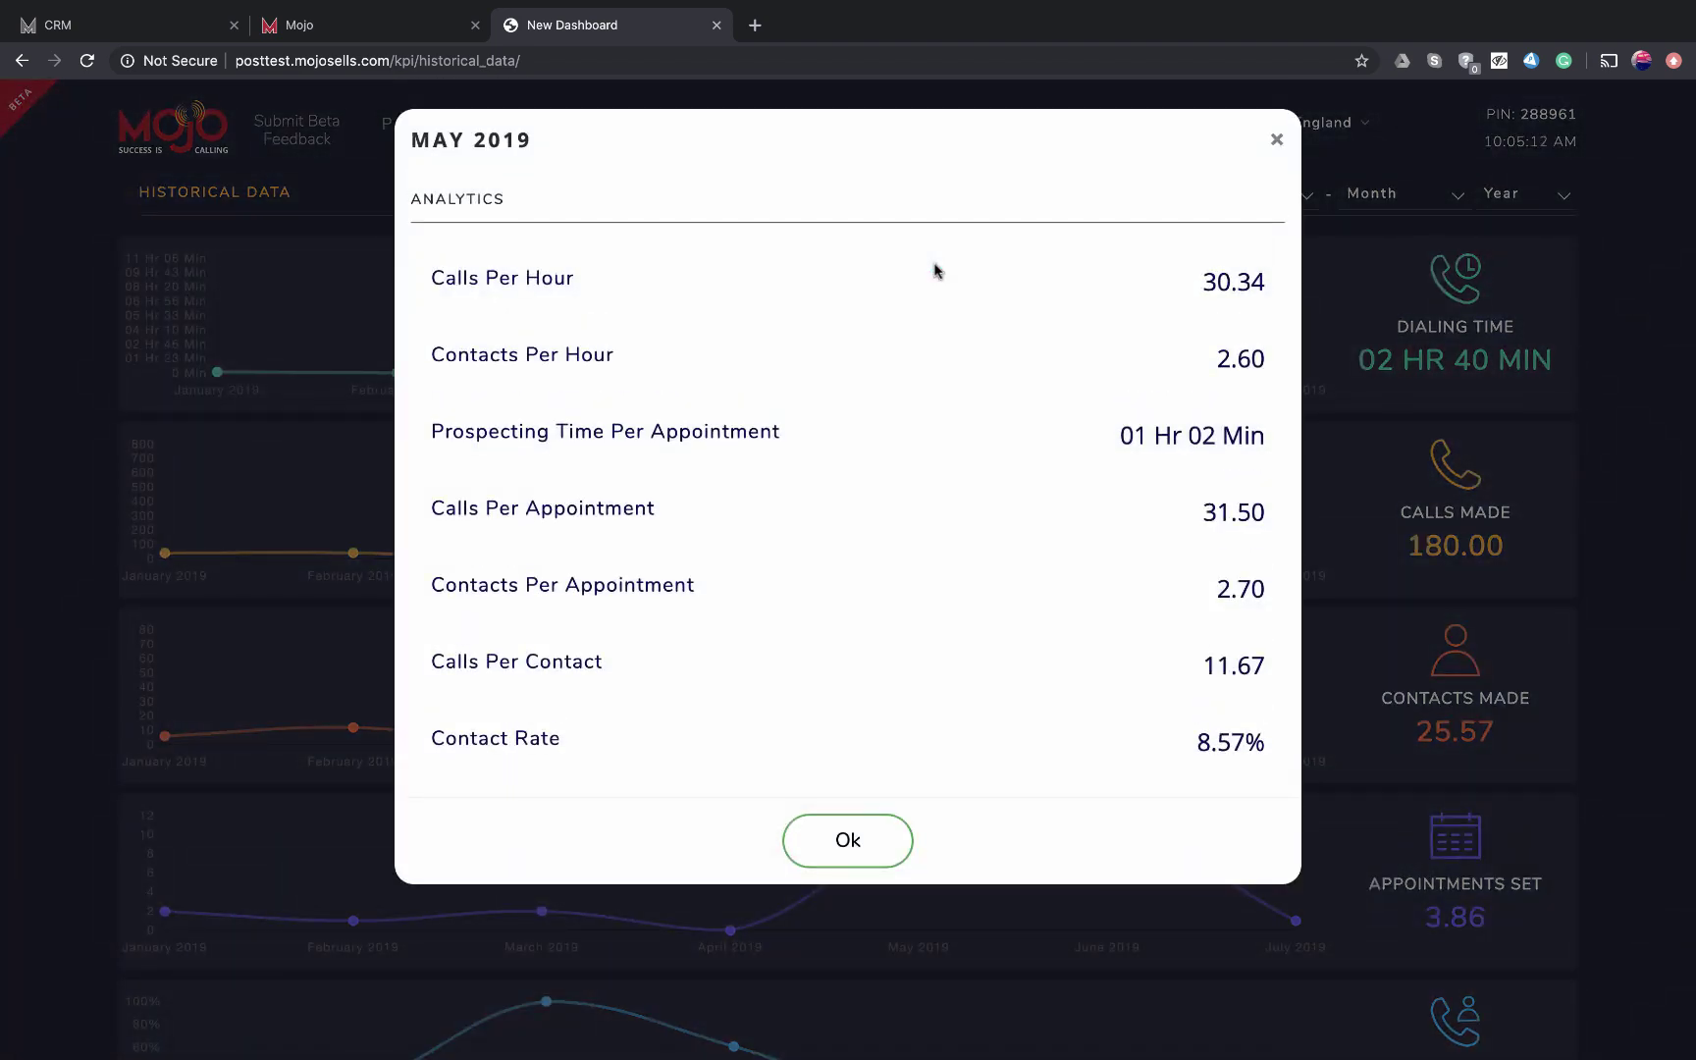
{"action": "left_click", "coordinate": [1274, 144]}
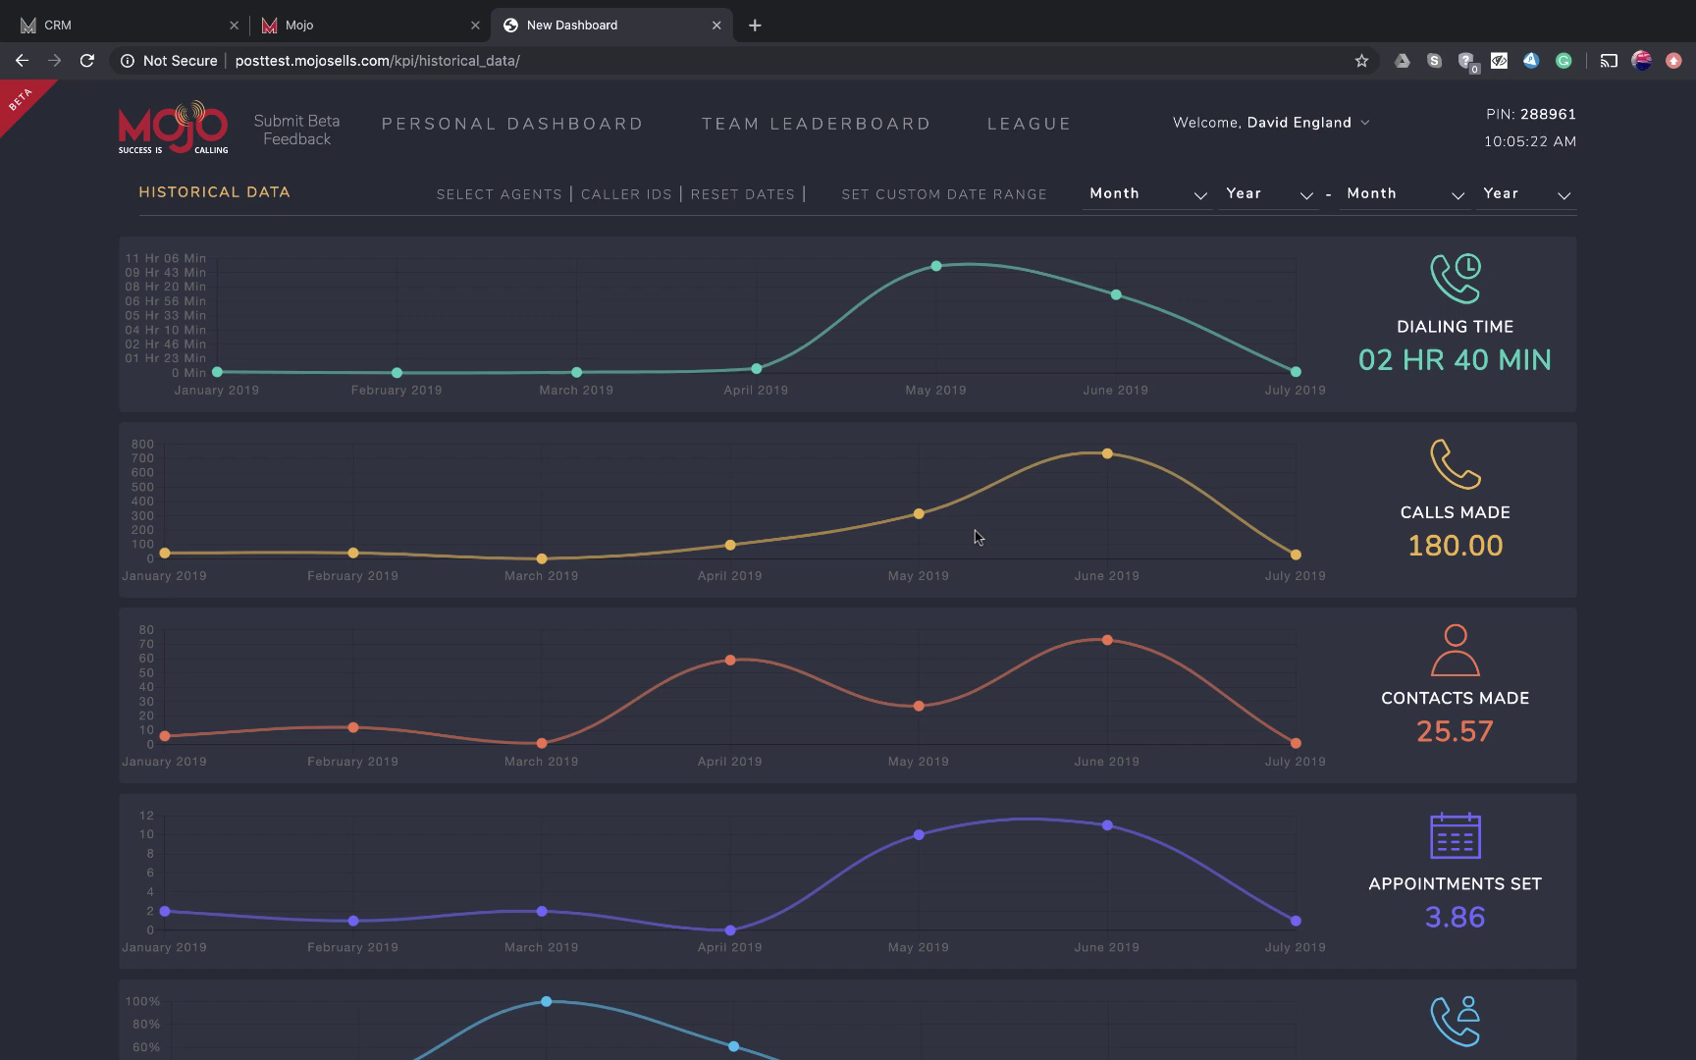
Apply a custom date range of 07/01/2019 to 07/12/2019 to the historical data
{"action": "left_click", "coordinate": [984, 193]}
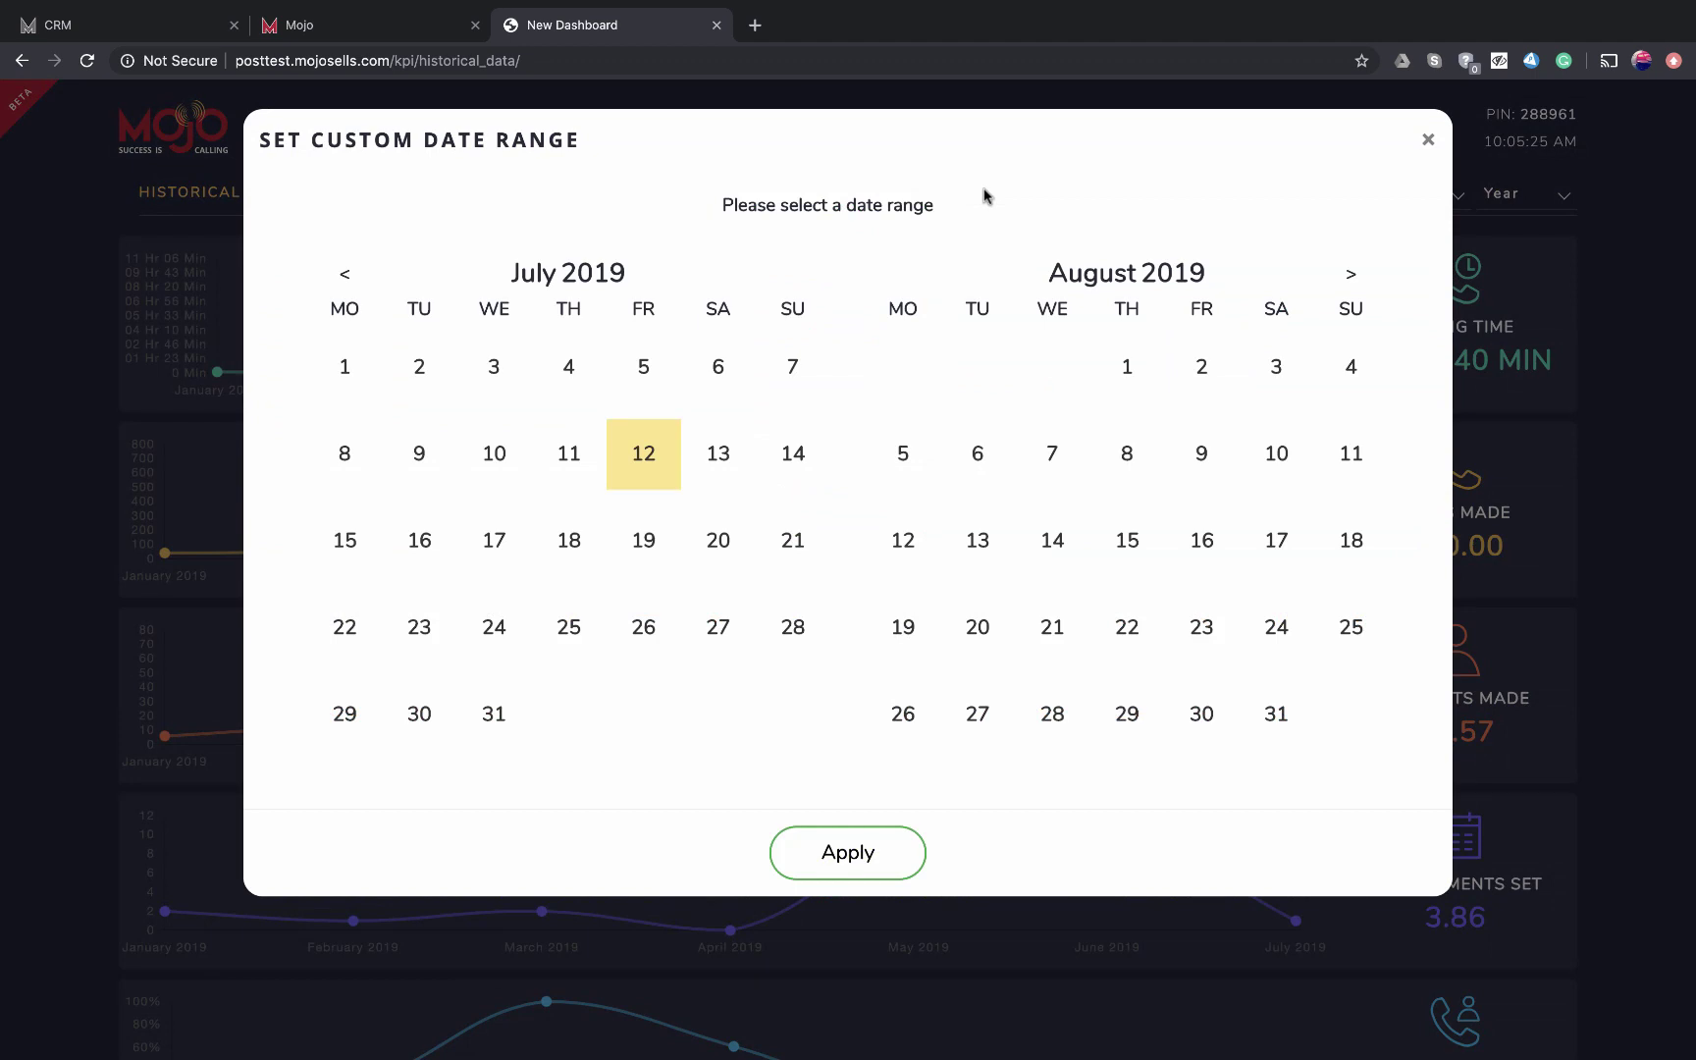
{"action": "left_click", "coordinate": [359, 370]}
{"action": "left_click", "coordinate": [641, 469]}
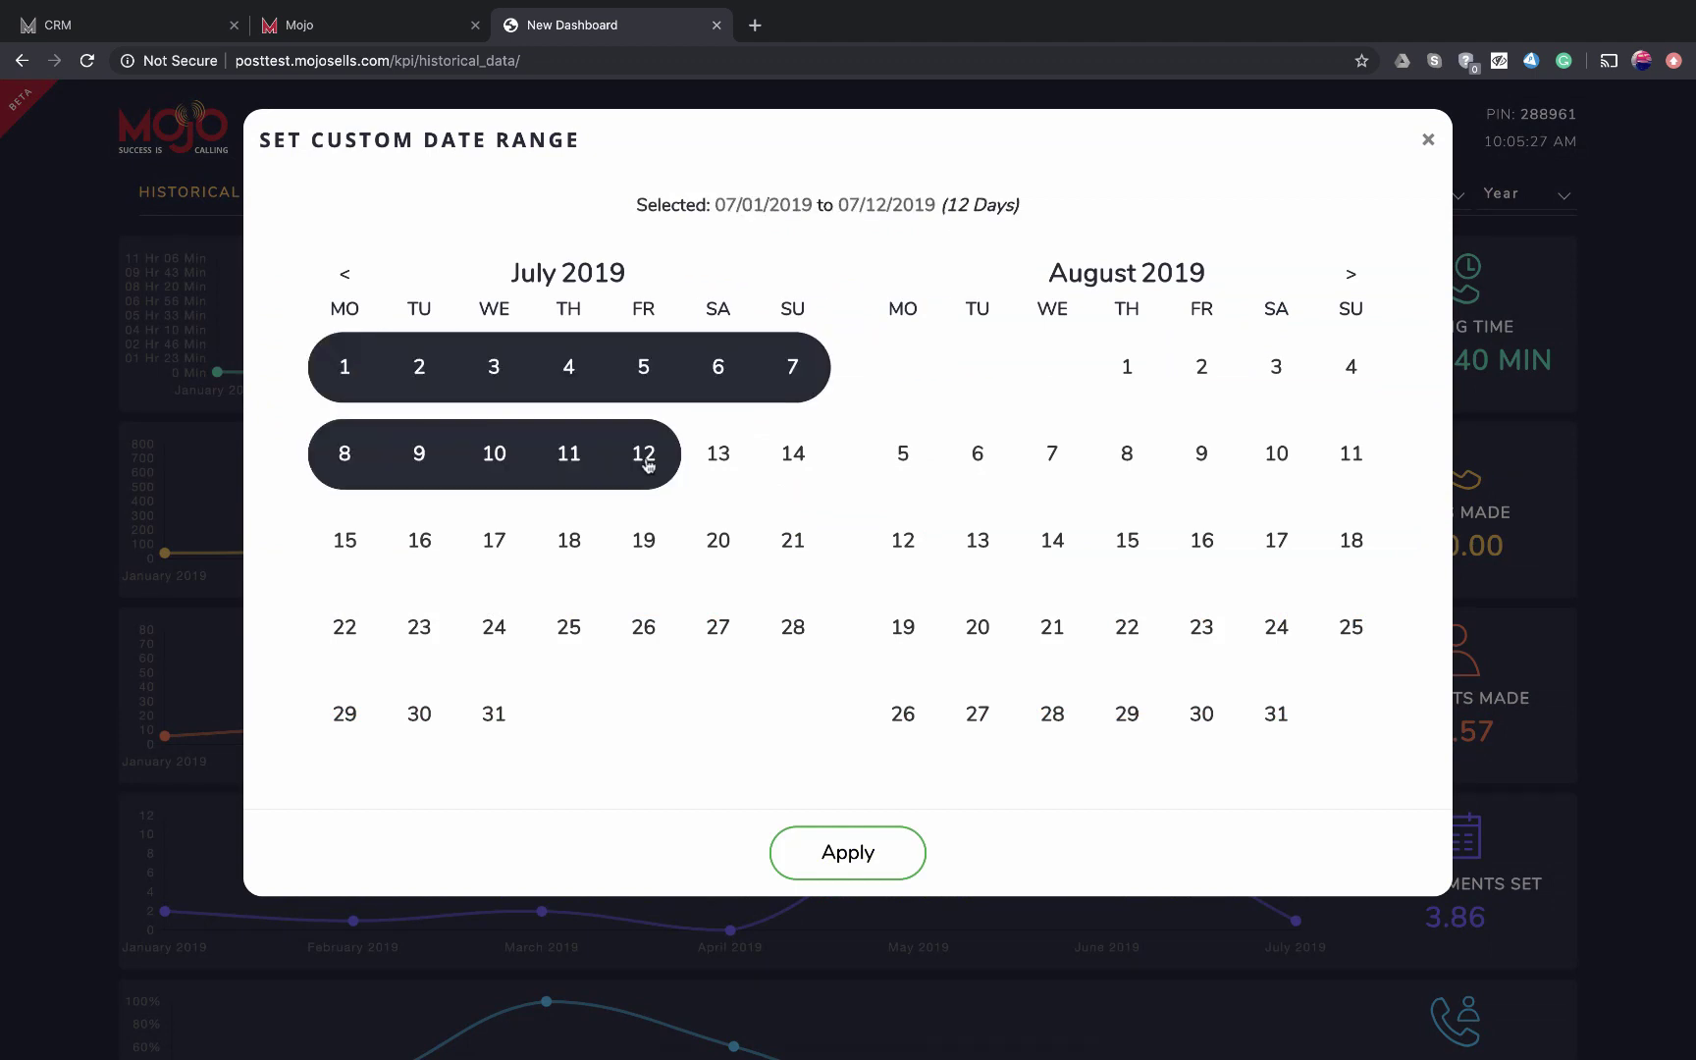
{"action": "left_click", "coordinate": [832, 850]}
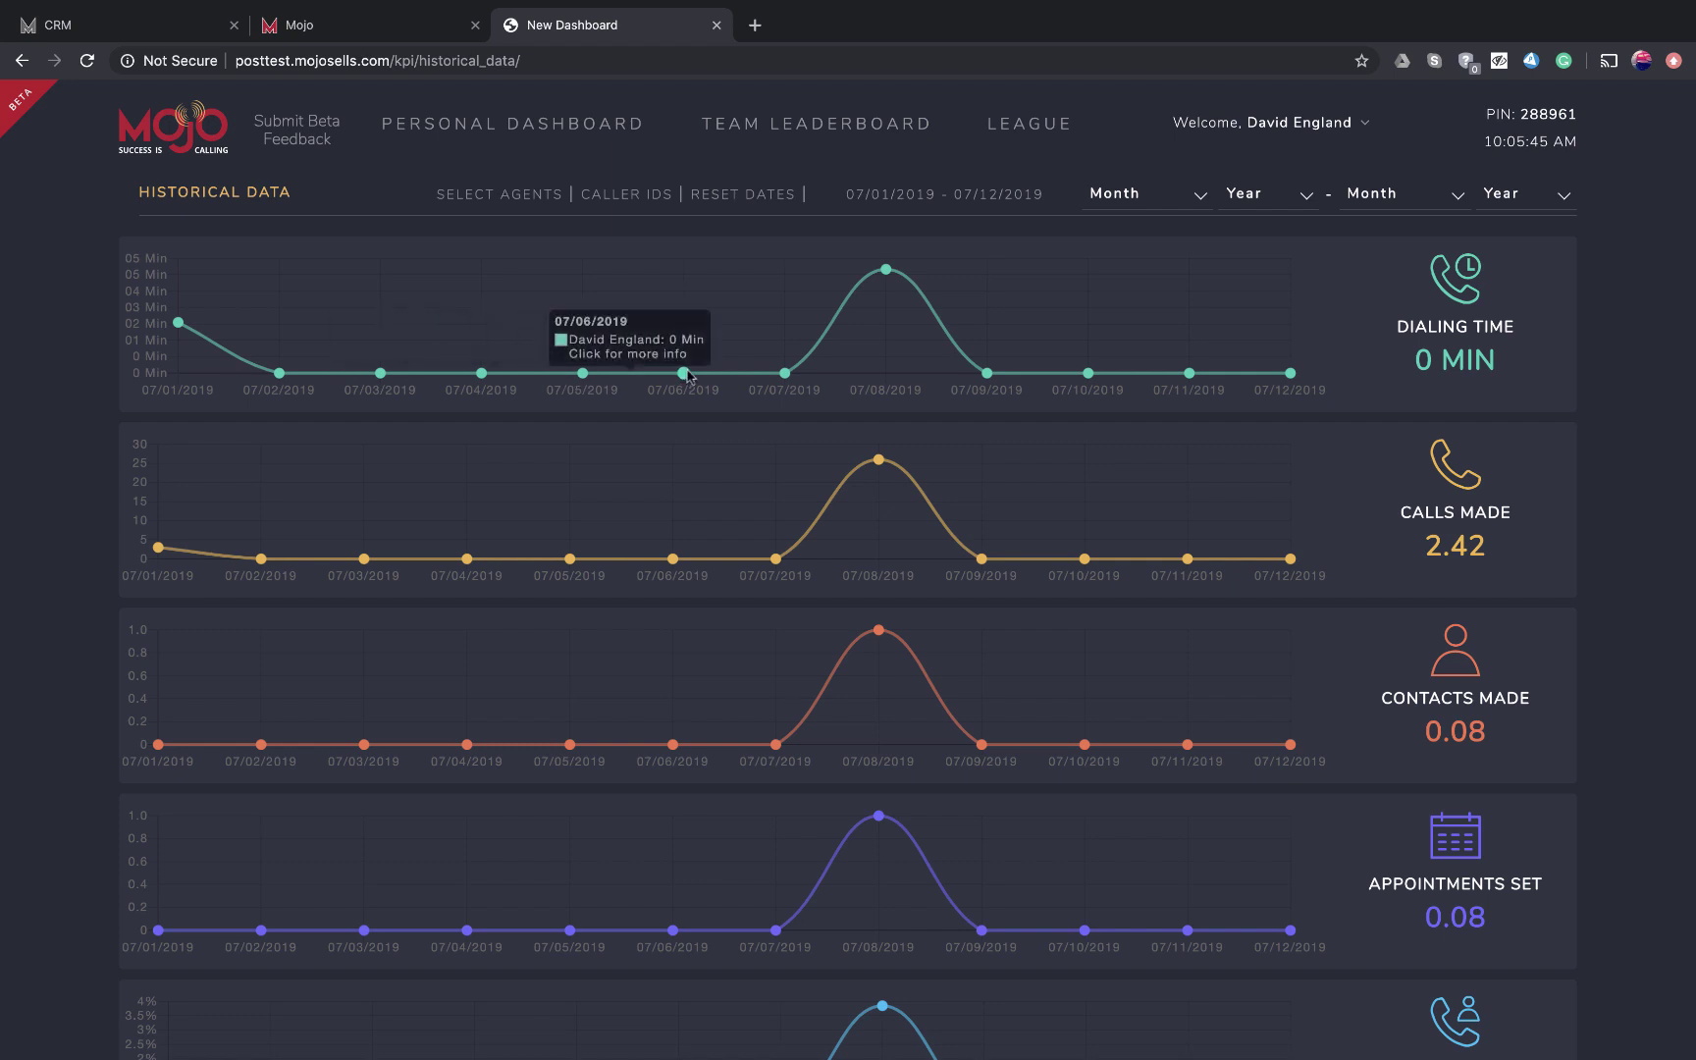
Review the detailed analytics for 07/08/2019 from the dialing time graph
{"action": "mouse_move", "coordinate": [887, 273]}
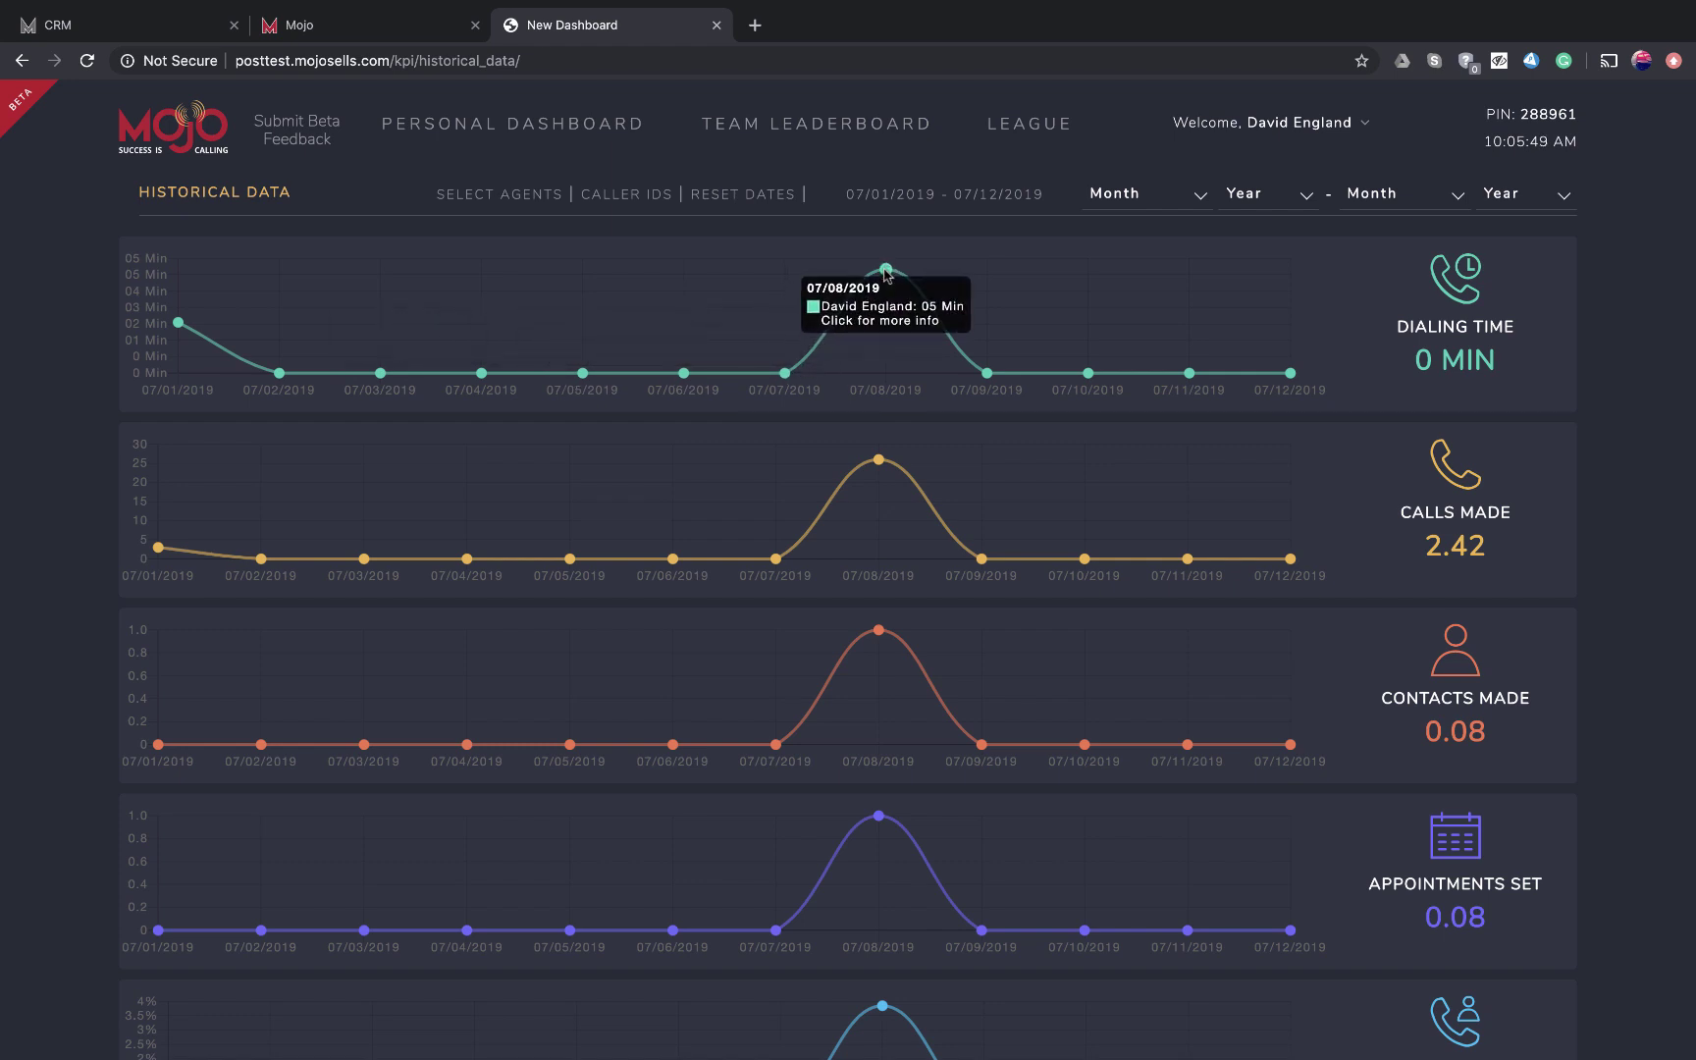
{"action": "left_click", "coordinate": [887, 273]}
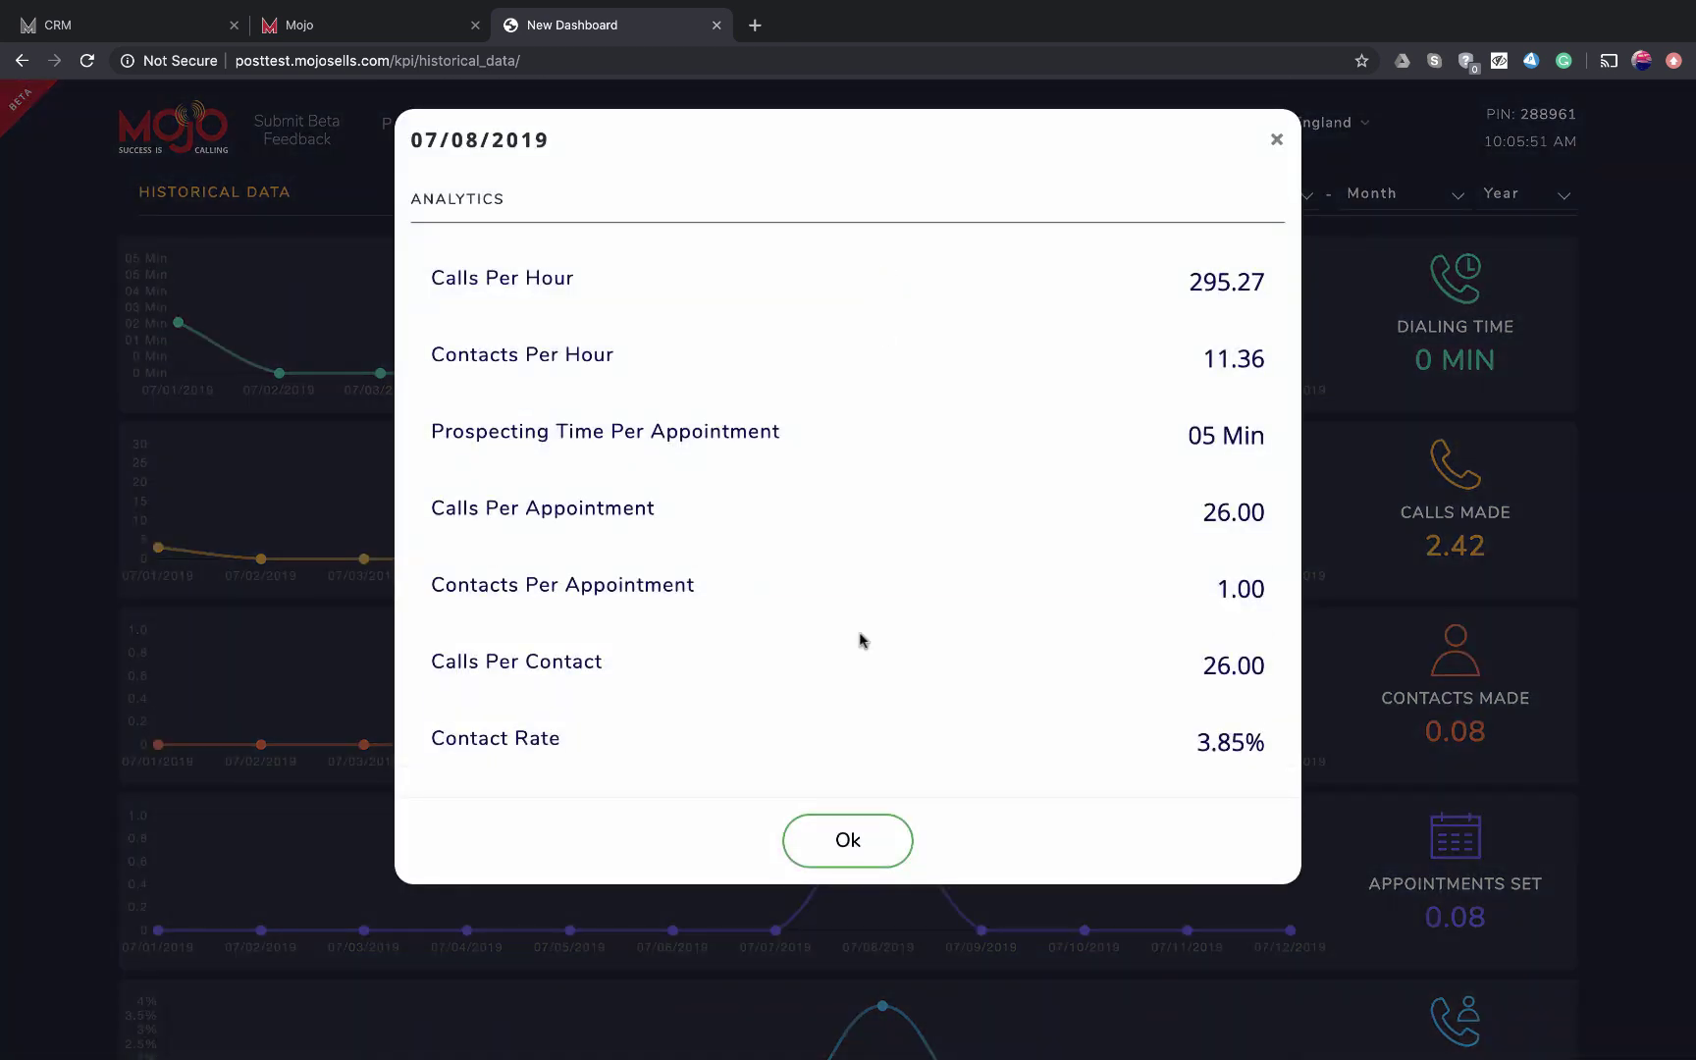
{"action": "left_click", "coordinate": [852, 842]}
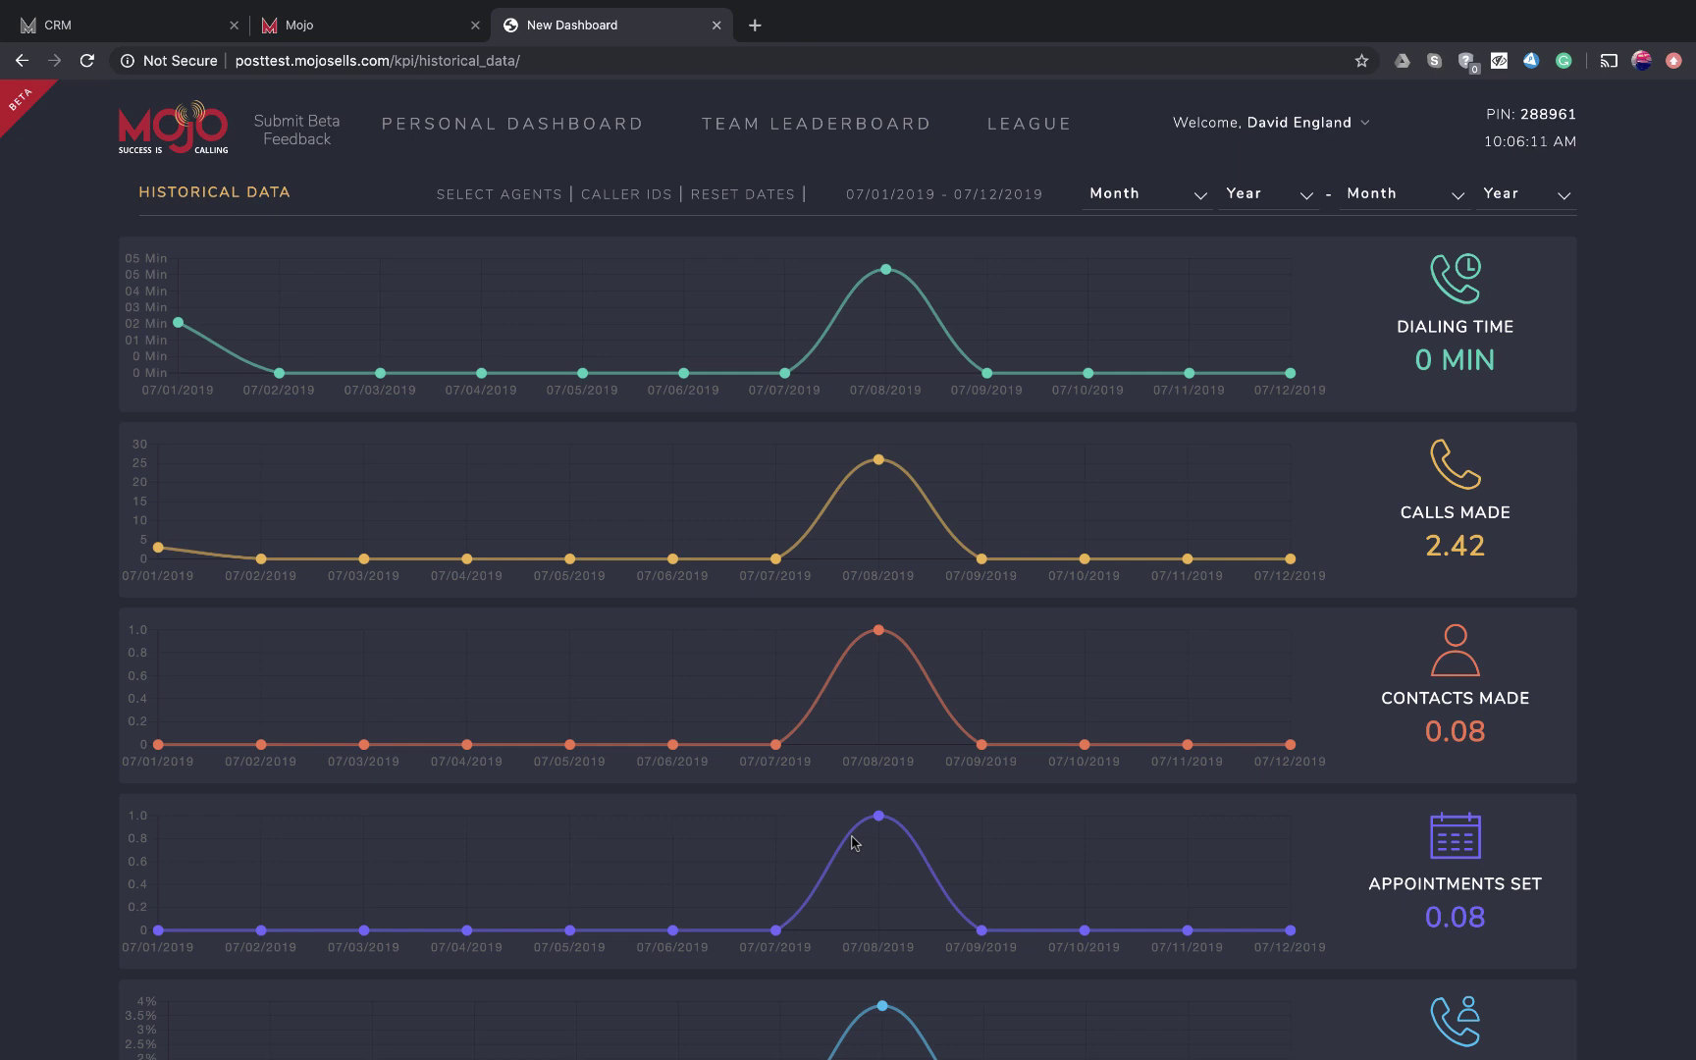
Return to the Personal Dashboard and examine the Progress Entry form and its start date calendar, closing it without saving
{"action": "left_click", "coordinate": [561, 134]}
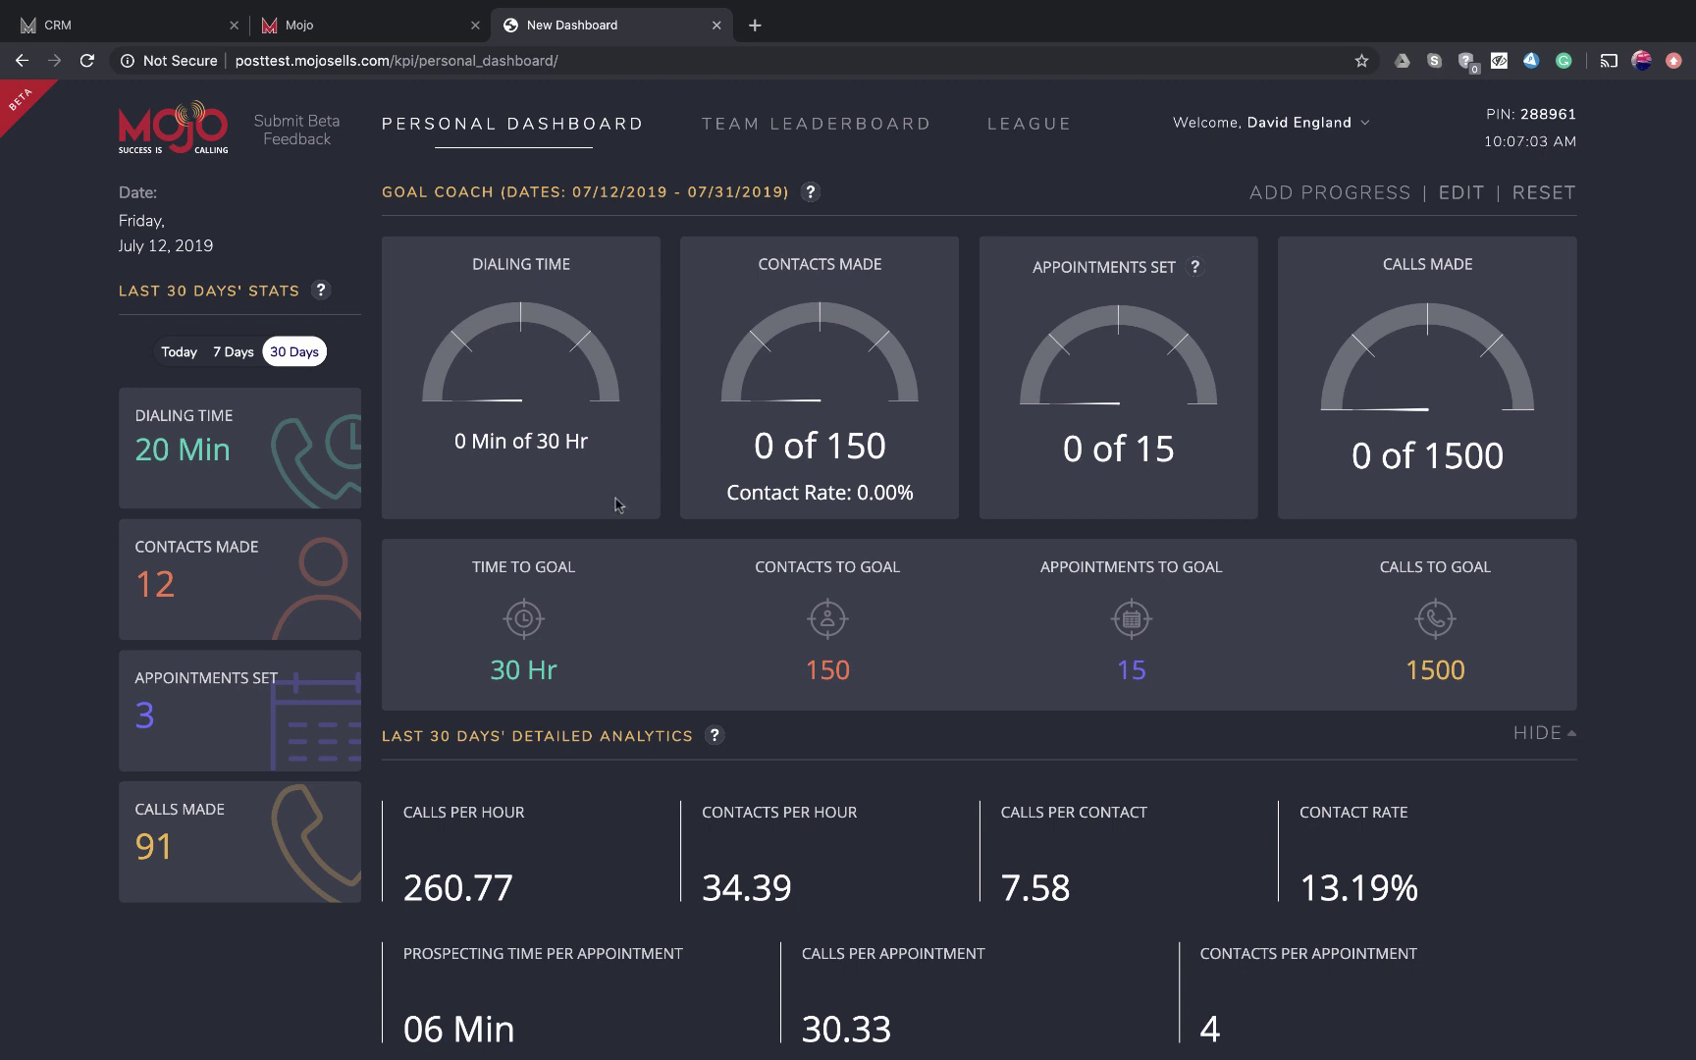
{"action": "left_click", "coordinate": [1363, 194]}
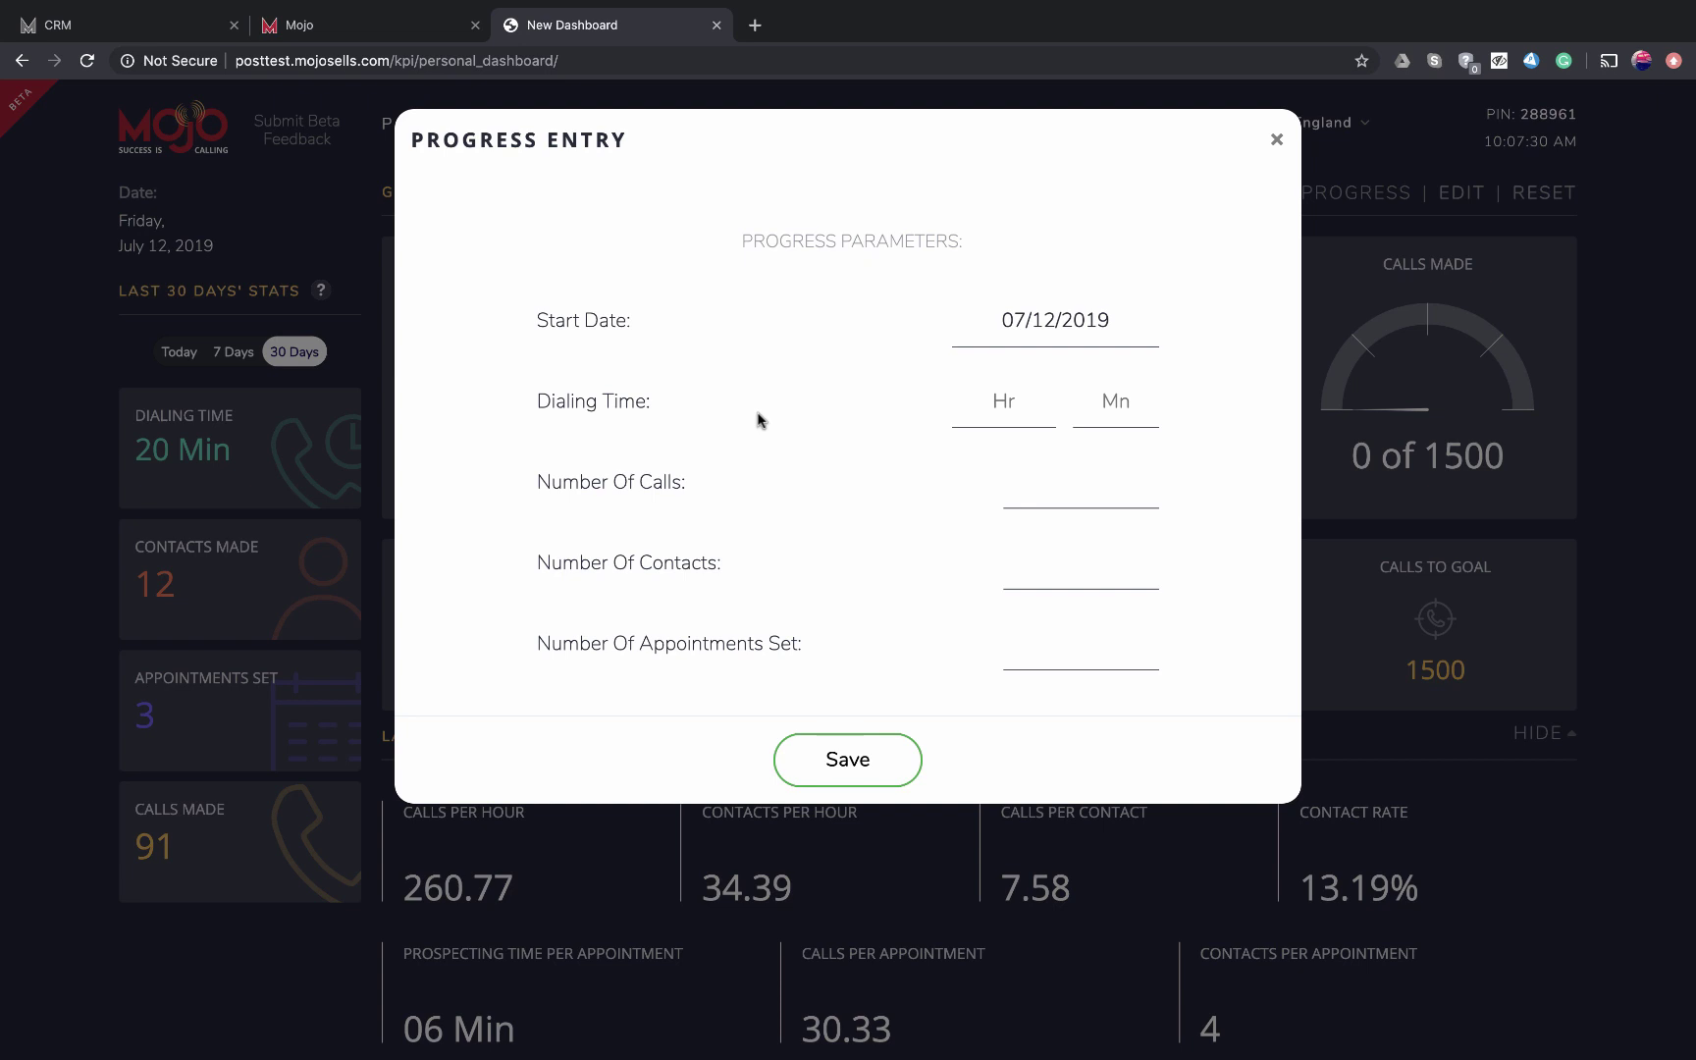
{"action": "left_click", "coordinate": [1087, 321]}
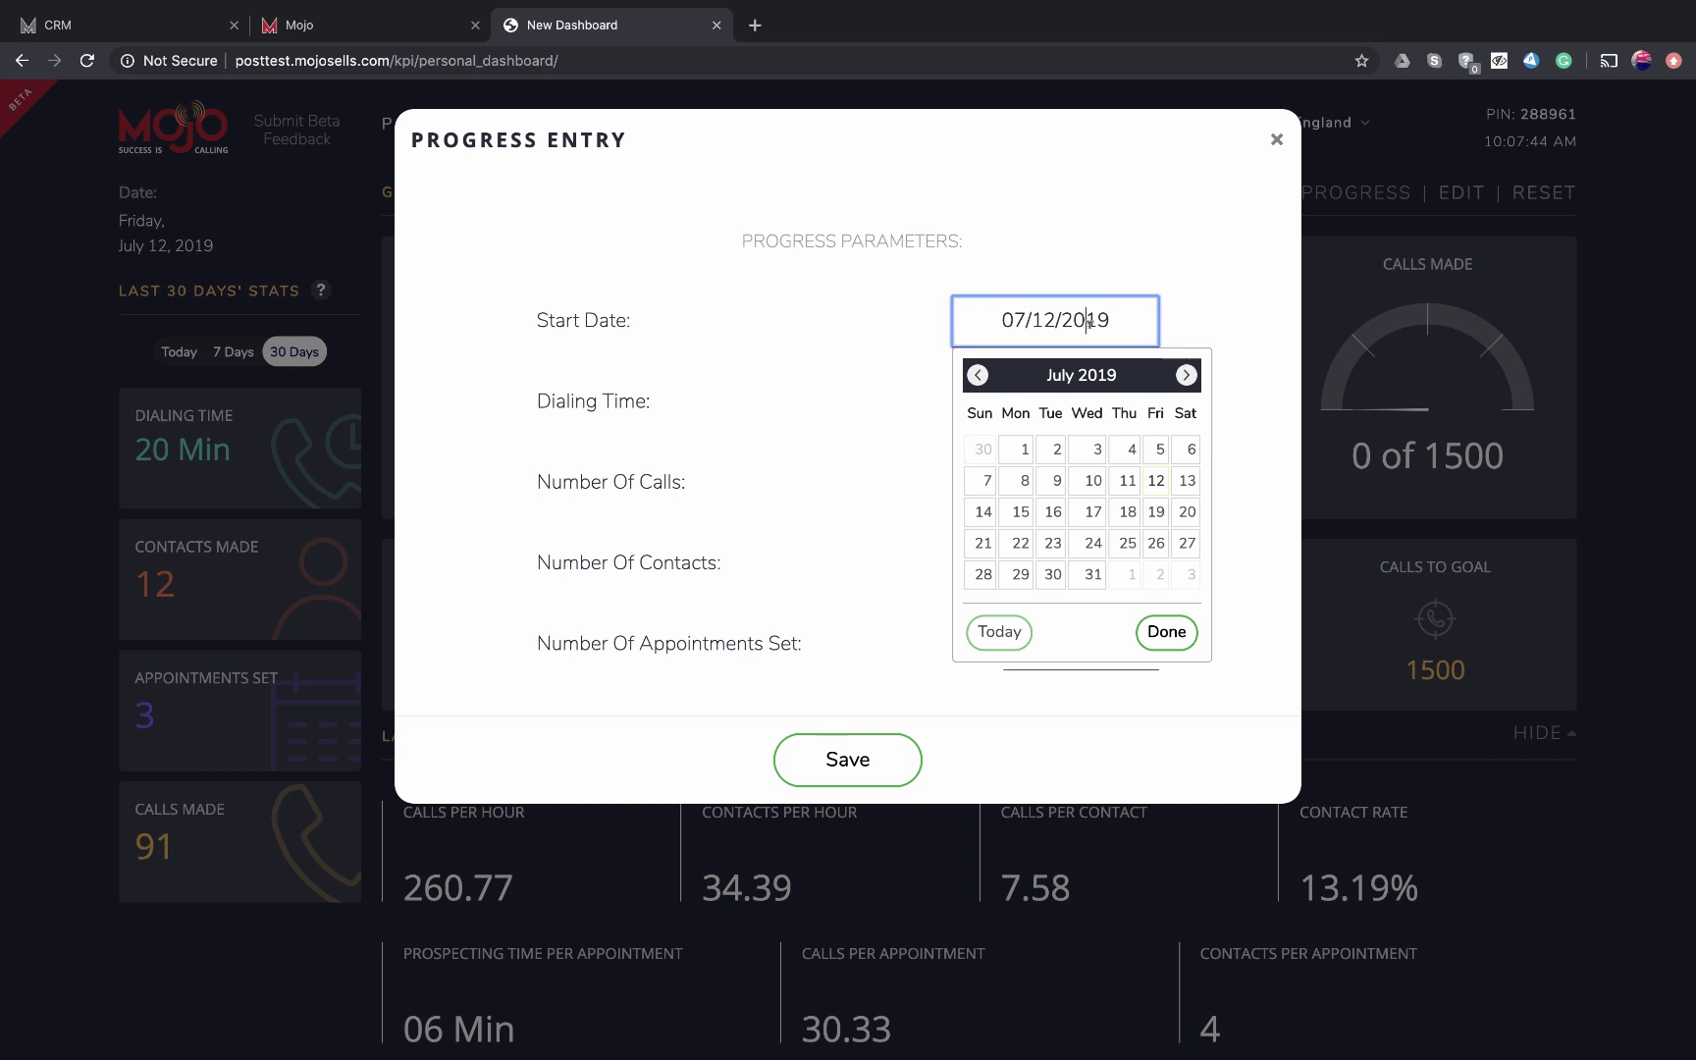
{"action": "left_click", "coordinate": [1118, 238]}
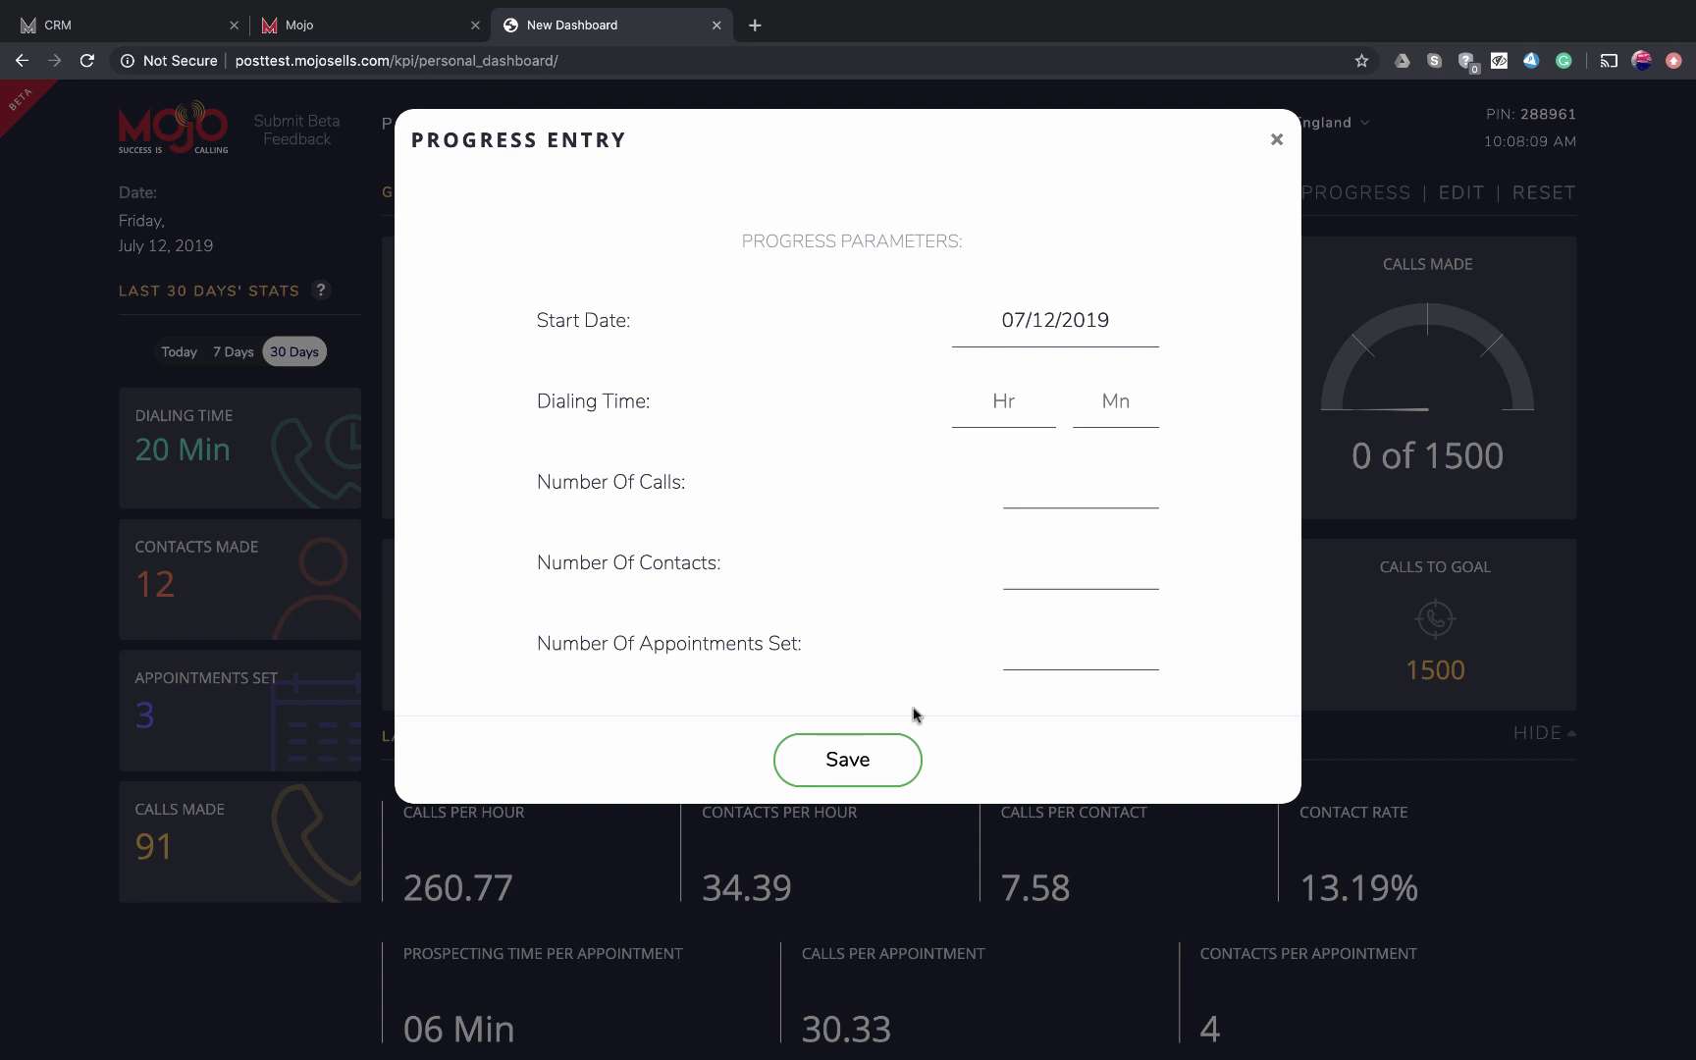
{"action": "left_click", "coordinate": [1276, 139]}
Open the Team Leaderboard and review the detailed analytics of the first agent in the dialing time list
{"action": "left_click", "coordinate": [878, 133]}
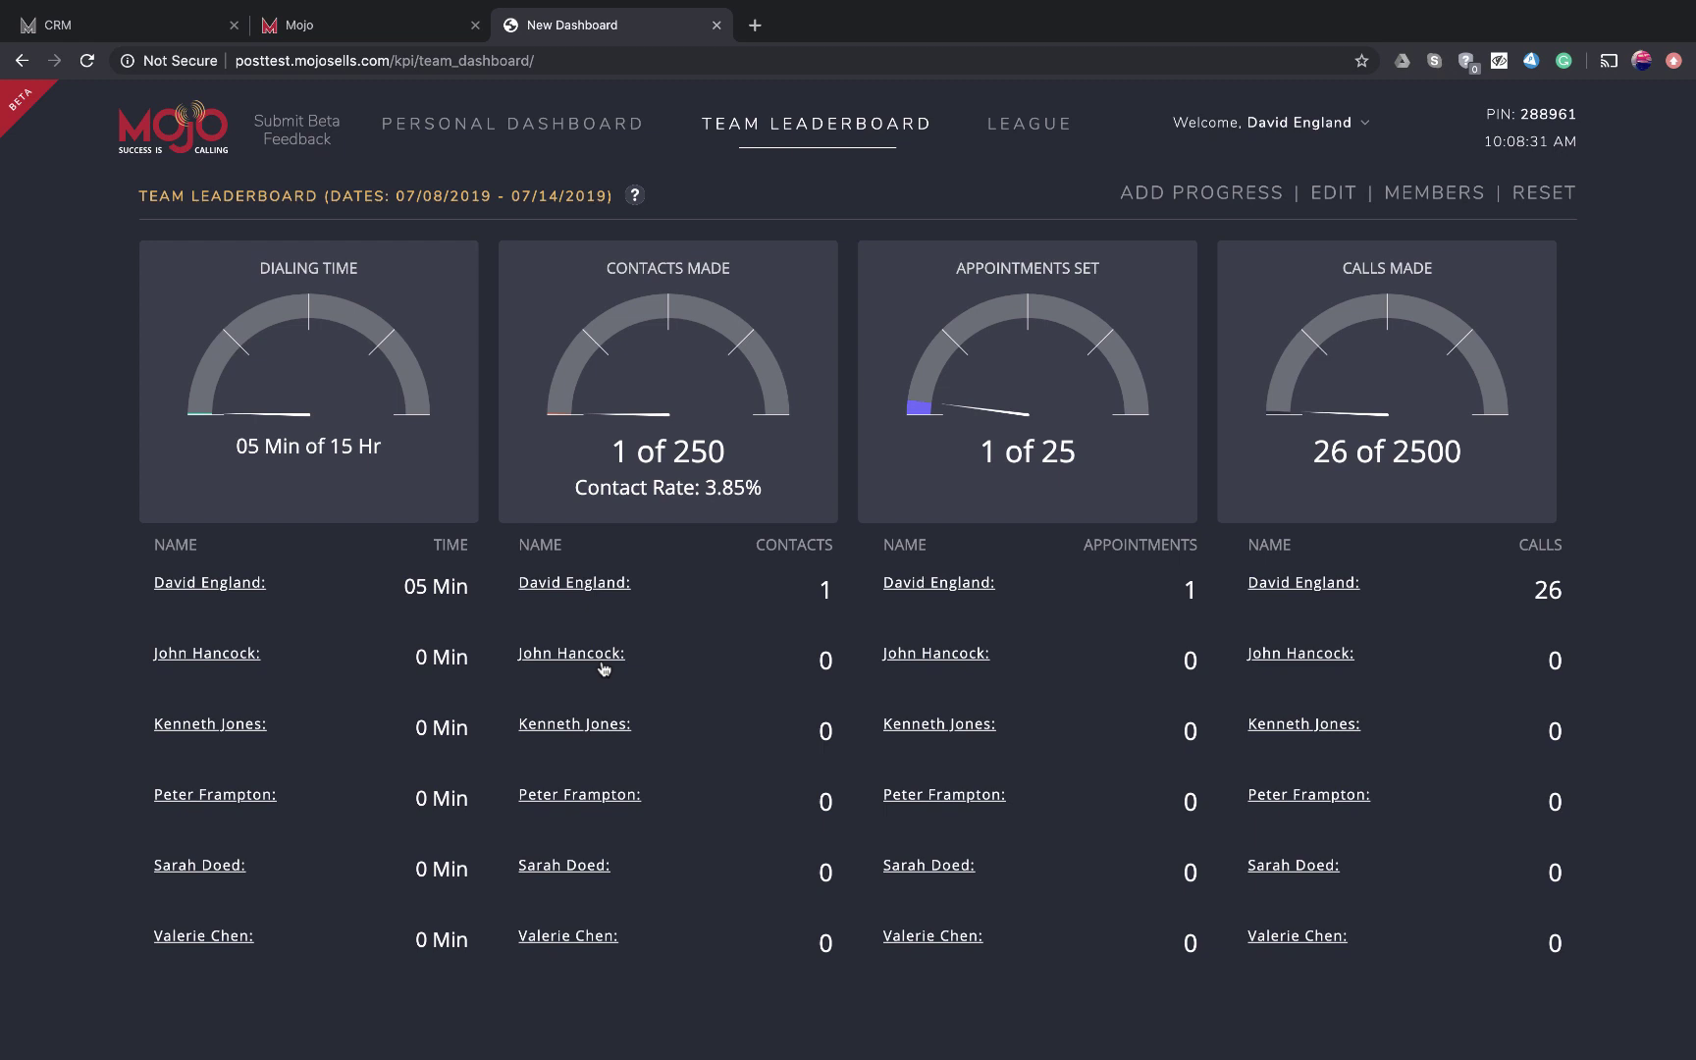
{"action": "left_click", "coordinate": [227, 587]}
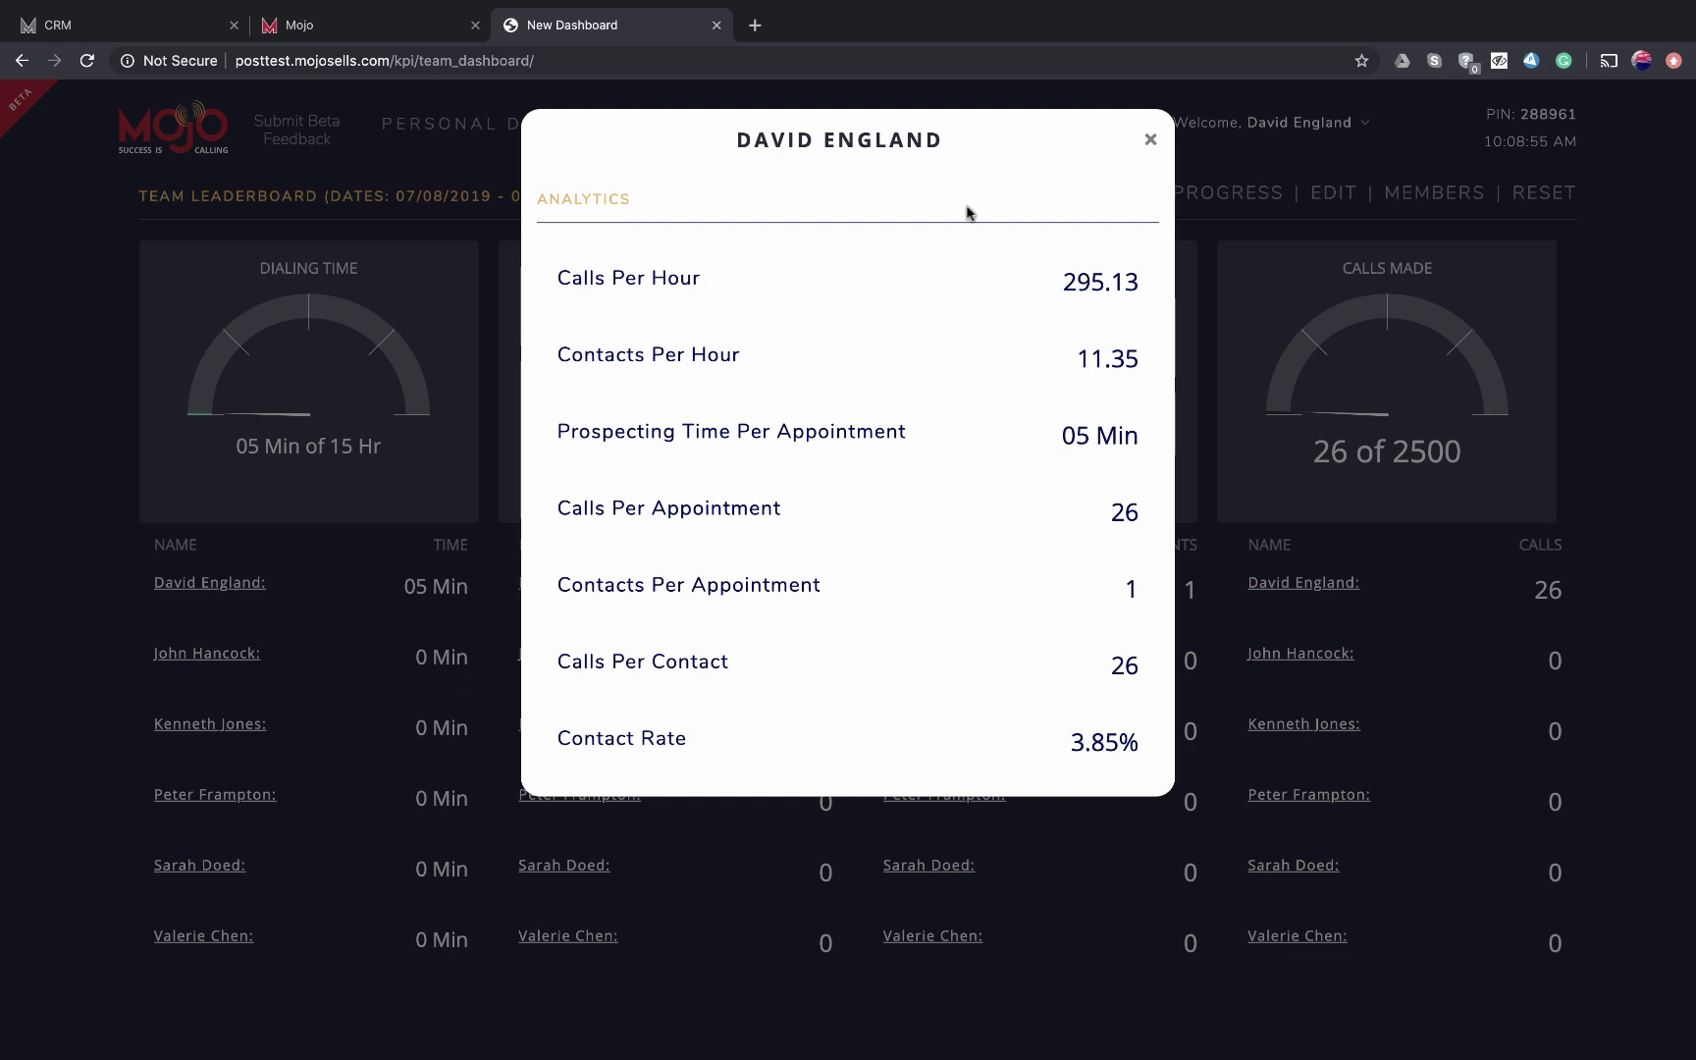
{"action": "left_click", "coordinate": [1147, 141]}
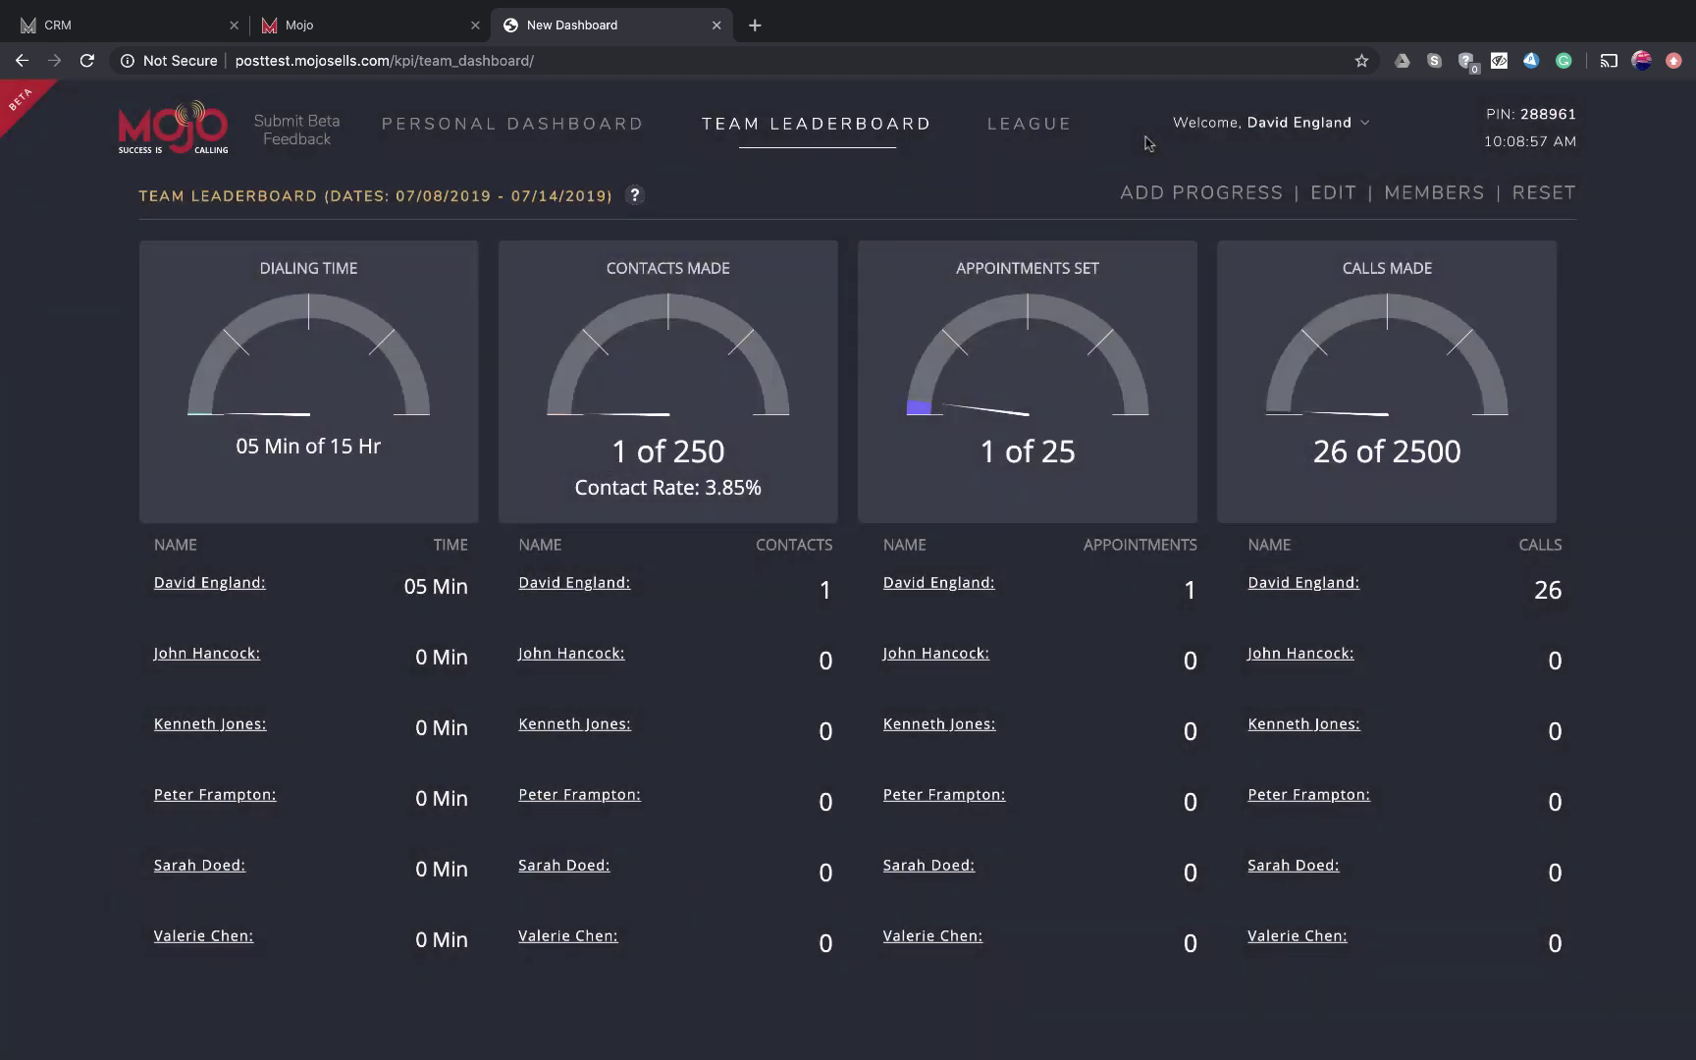